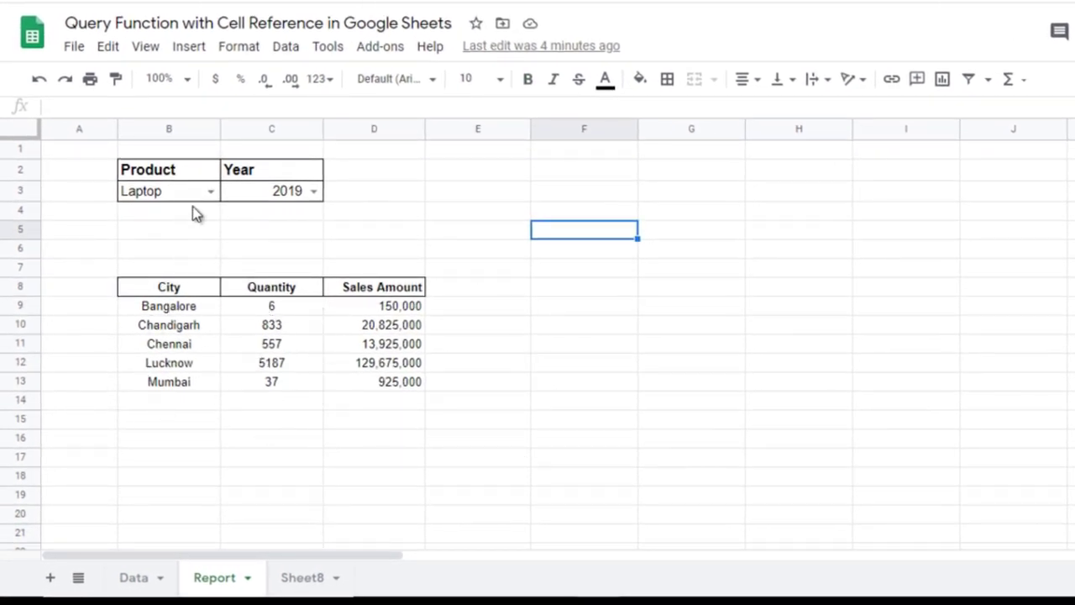
Try Mobile, Keyboard and Laptop in B3's product dropdown and watch the city table update
{"action": "left_click", "coordinate": [210, 192]}
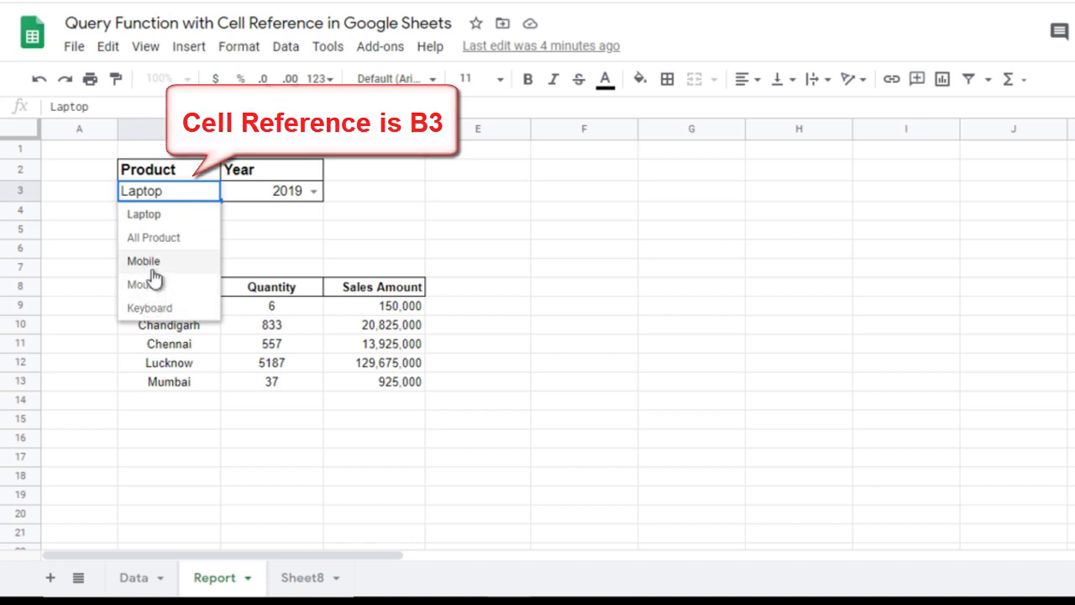
{"action": "left_click", "coordinate": [153, 268]}
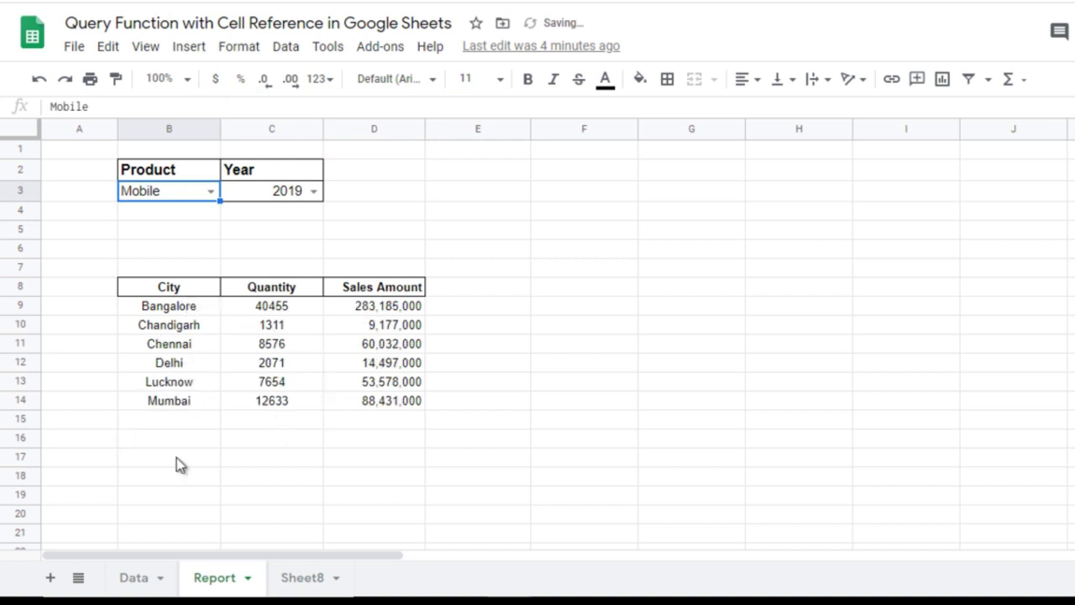
{"action": "left_click", "coordinate": [210, 192]}
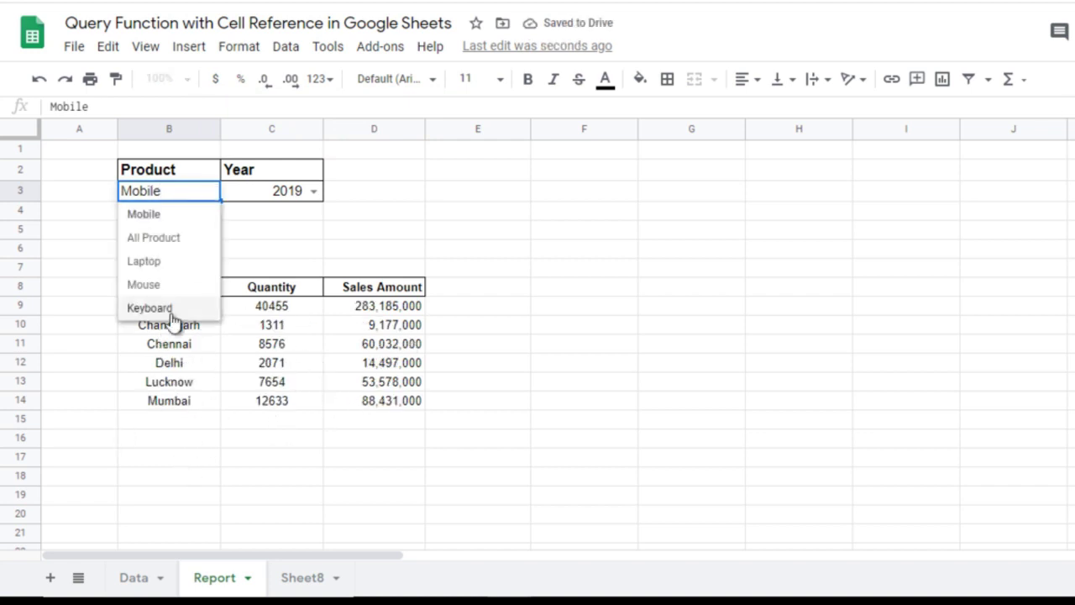
{"action": "left_click", "coordinate": [151, 309]}
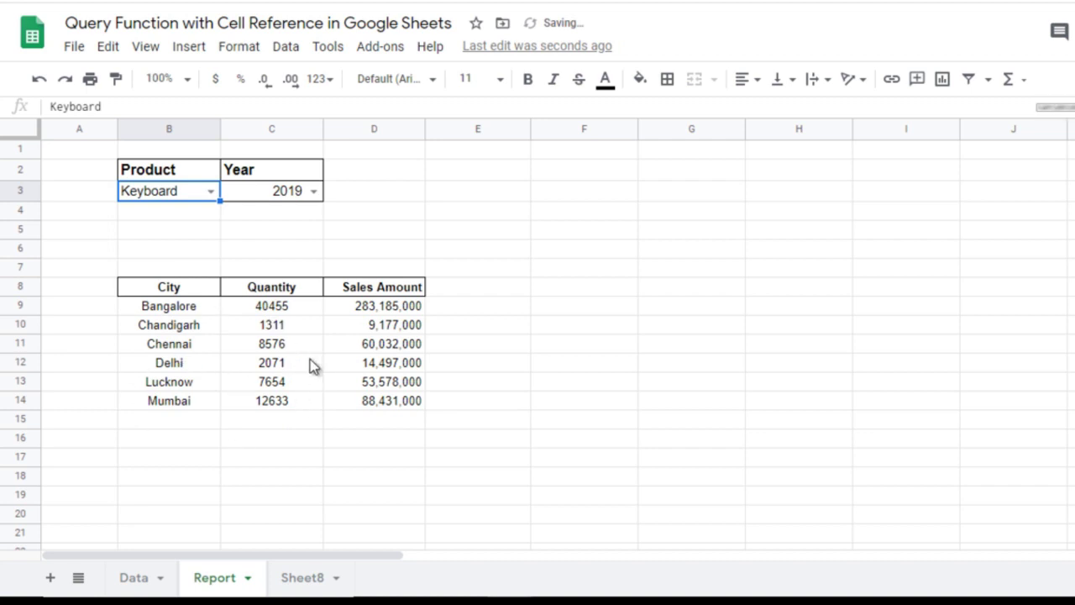
{"action": "left_click", "coordinate": [210, 190]}
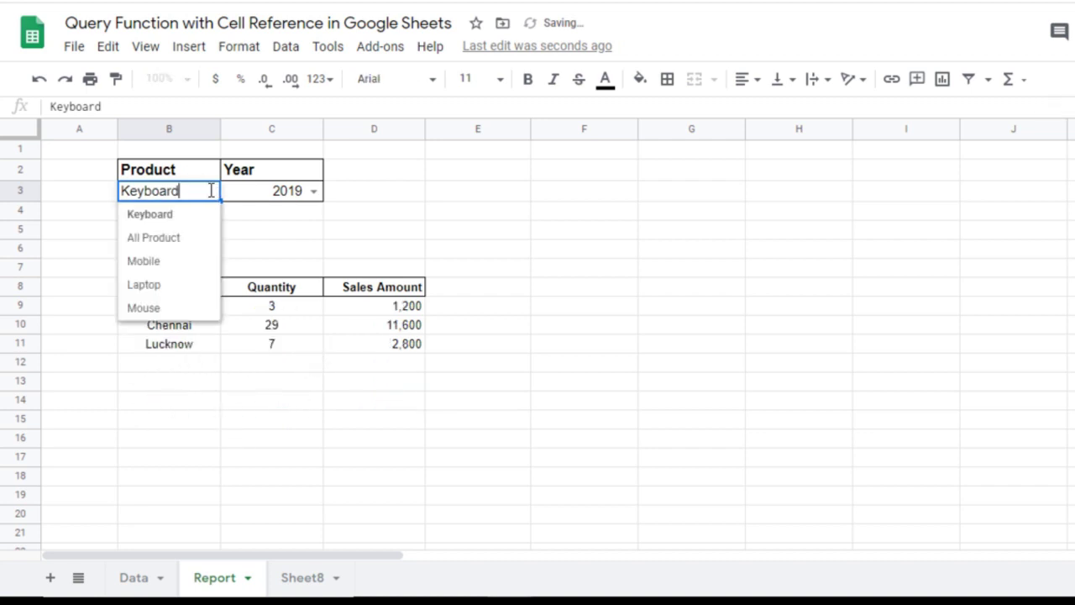
{"action": "left_click", "coordinate": [168, 289]}
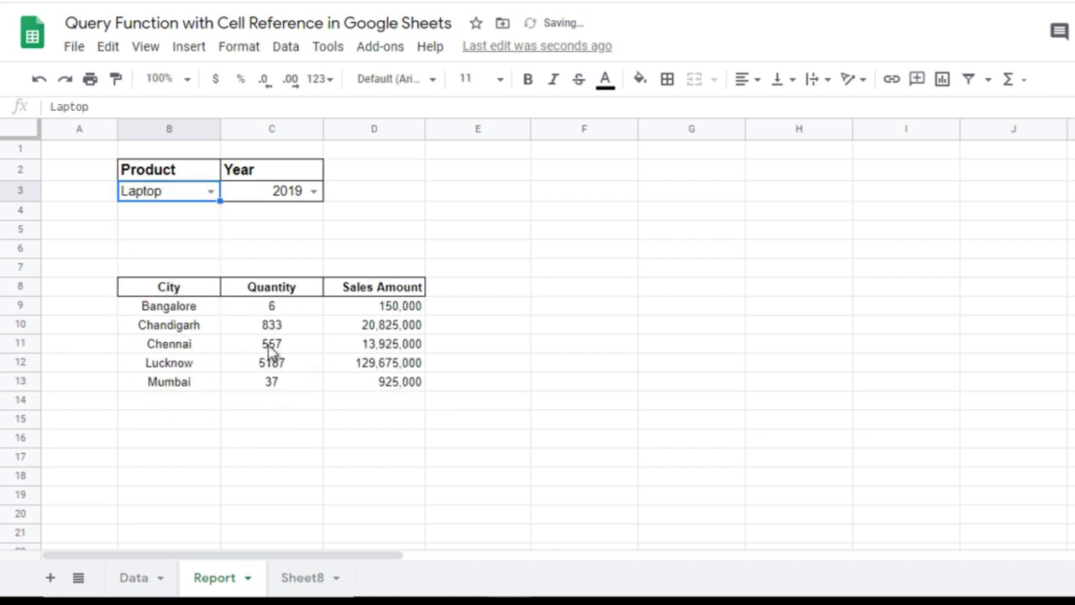
Set B3 to All Product and view the IF formula in B8
{"action": "left_click", "coordinate": [210, 191]}
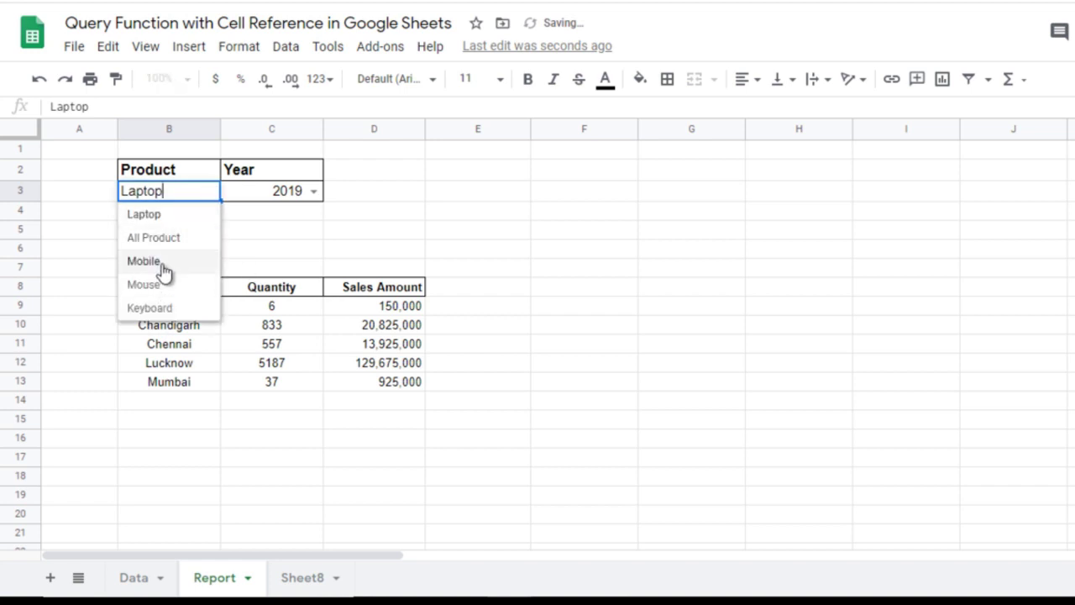
{"action": "left_click", "coordinate": [153, 238]}
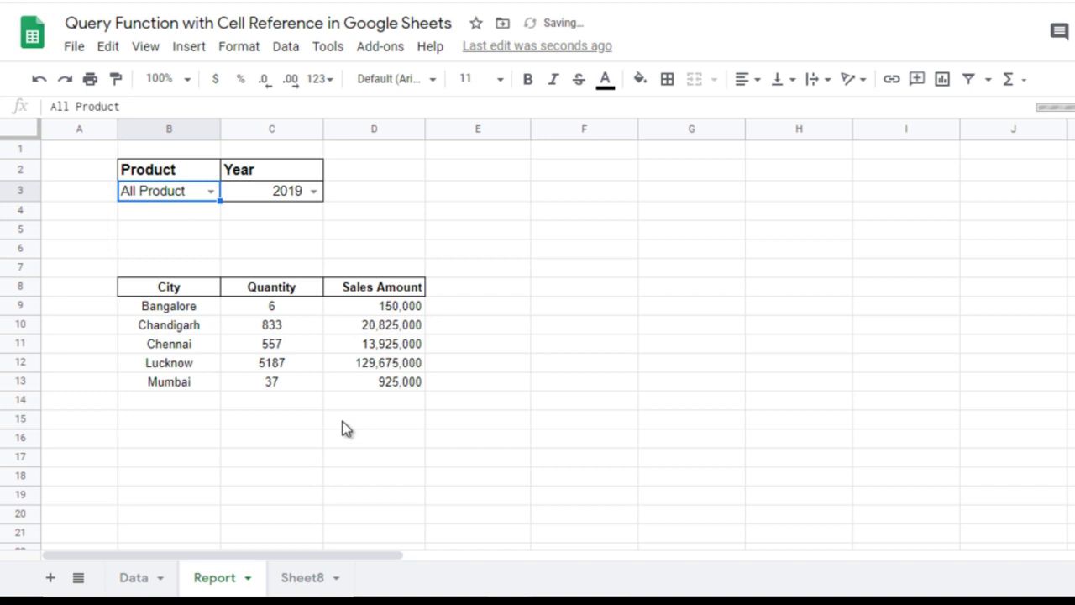
{"action": "left_click", "coordinate": [171, 294]}
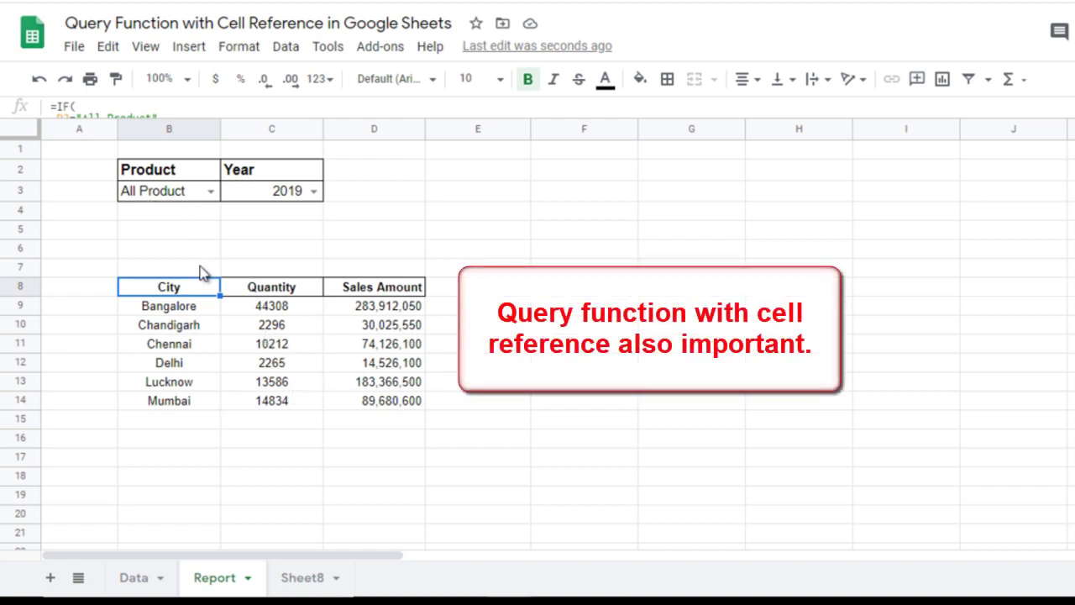
Copy the Product heading and dropdown from B2:B3 into F2:F3
{"action": "left_click", "coordinate": [558, 290]}
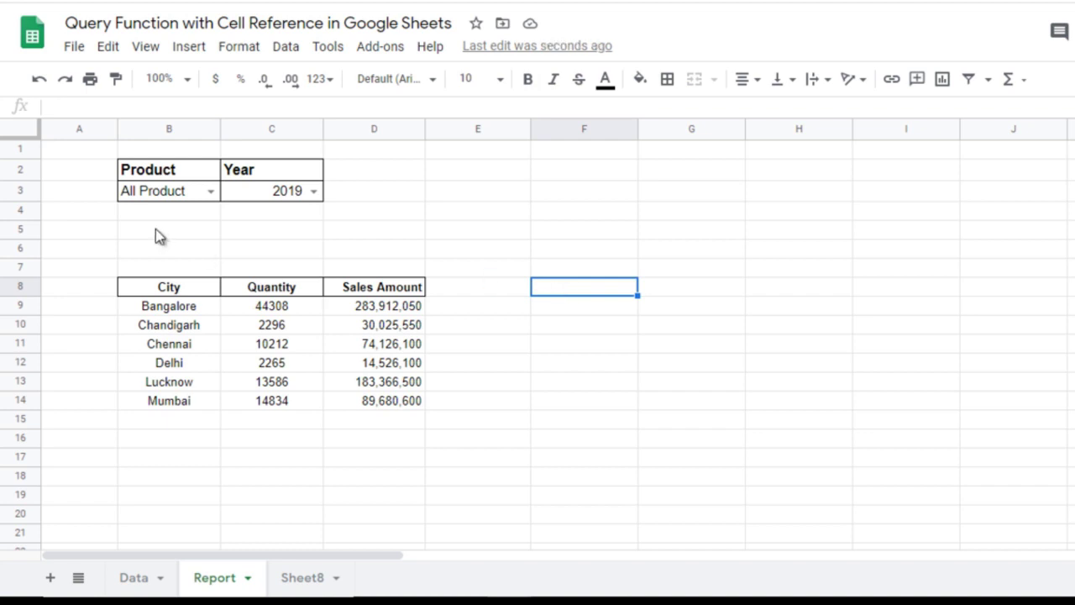
{"action": "left_click", "coordinate": [164, 175]}
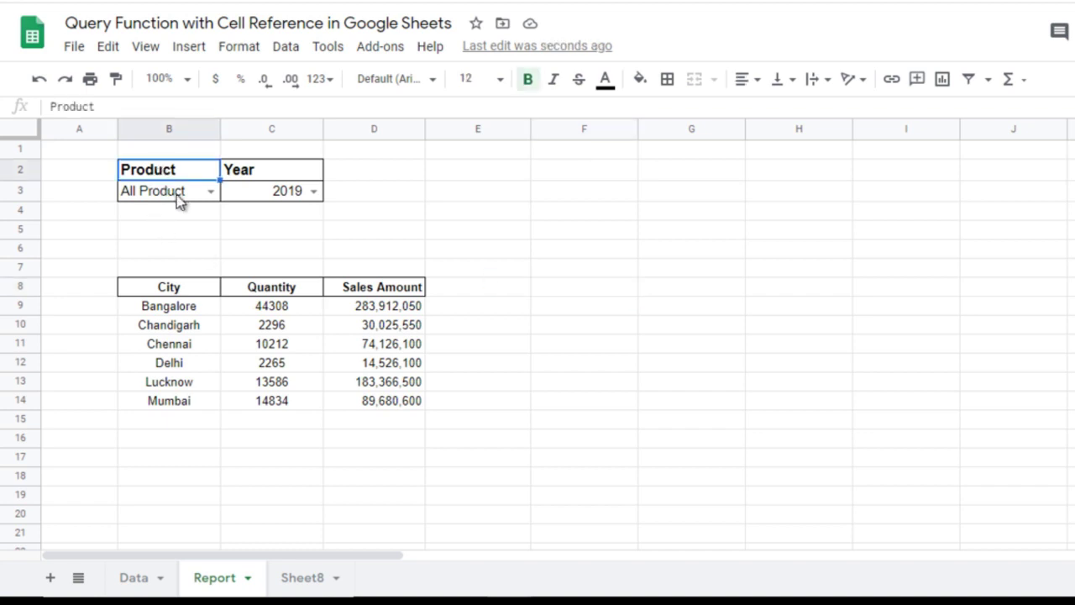
{"action": "left_click", "coordinate": [180, 198], "text": "shift"}
{"action": "key", "text": "ctrl+c"}
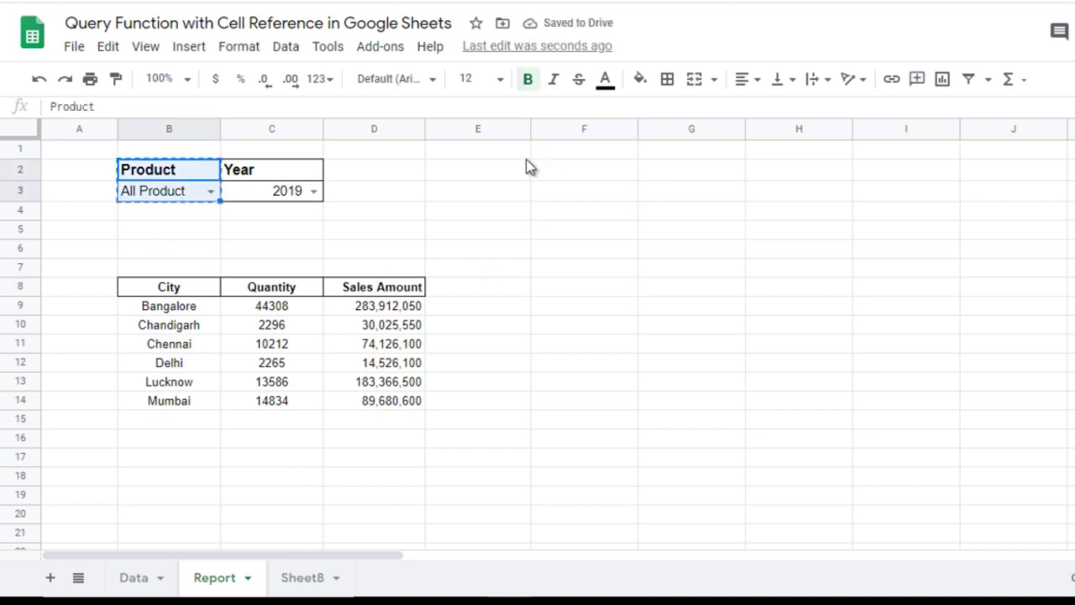
{"action": "left_click", "coordinate": [591, 168]}
{"action": "key", "text": "ctrl+v"}
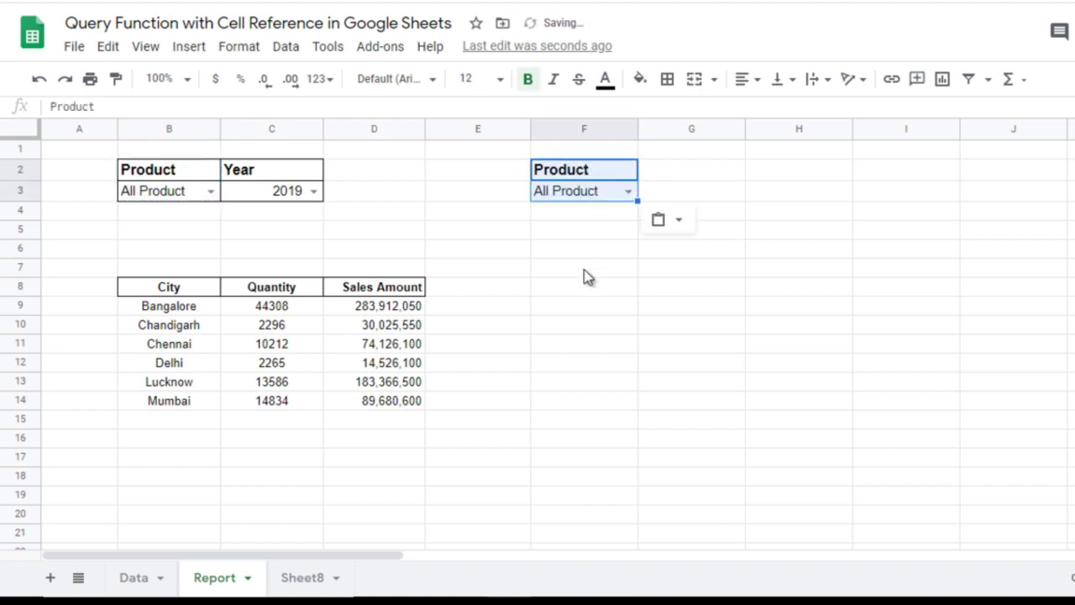
Begin a =QUERY( formula in F8
{"action": "left_click", "coordinate": [586, 269]}
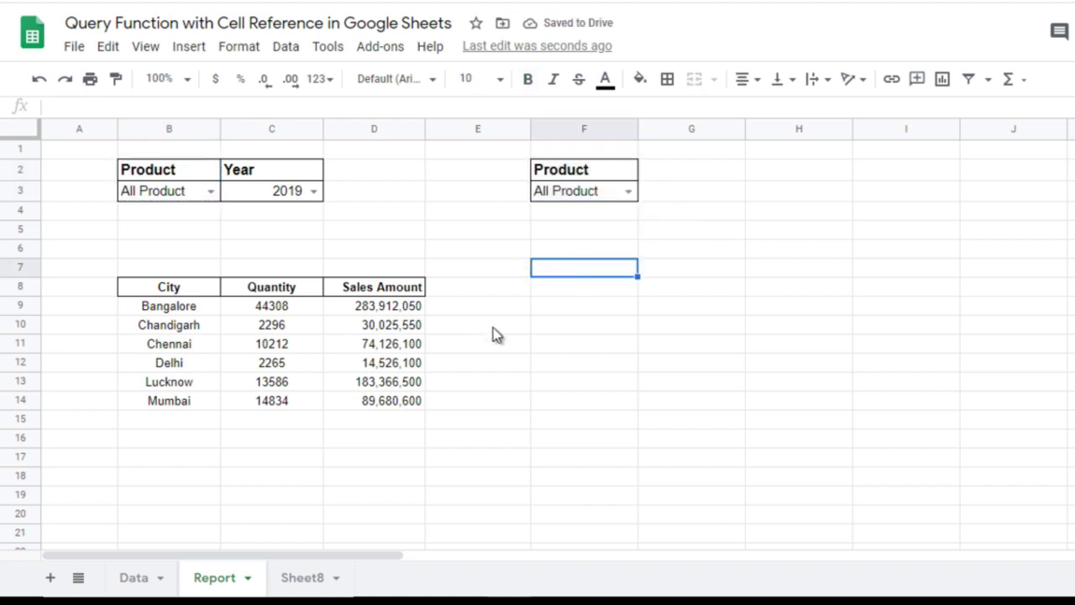
{"action": "key", "text": "Down"}
{"action": "type", "text": "="}
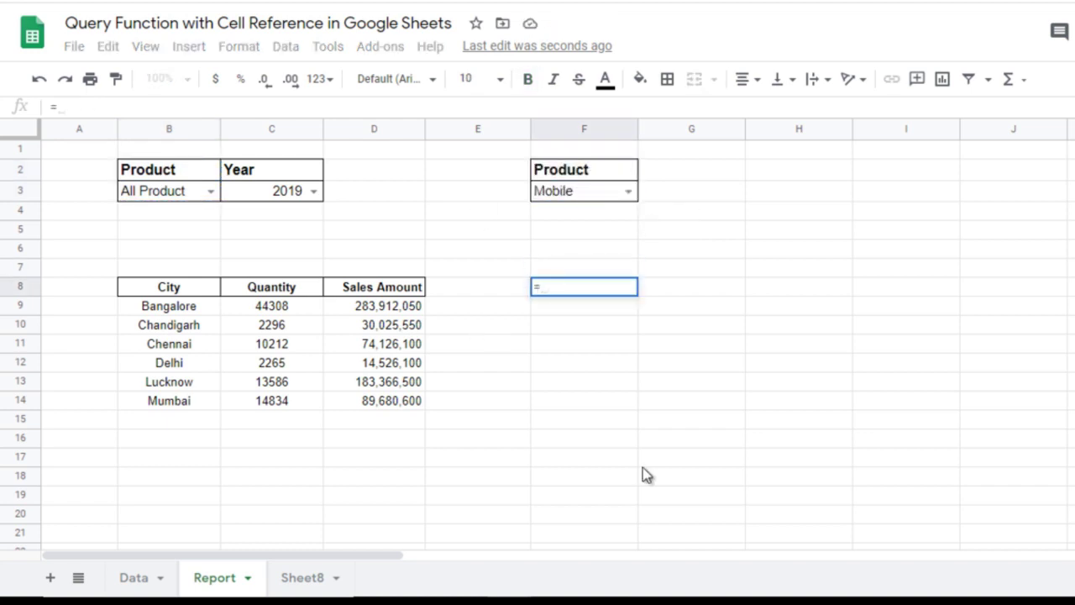
{"action": "type", "text": "QUERY("}
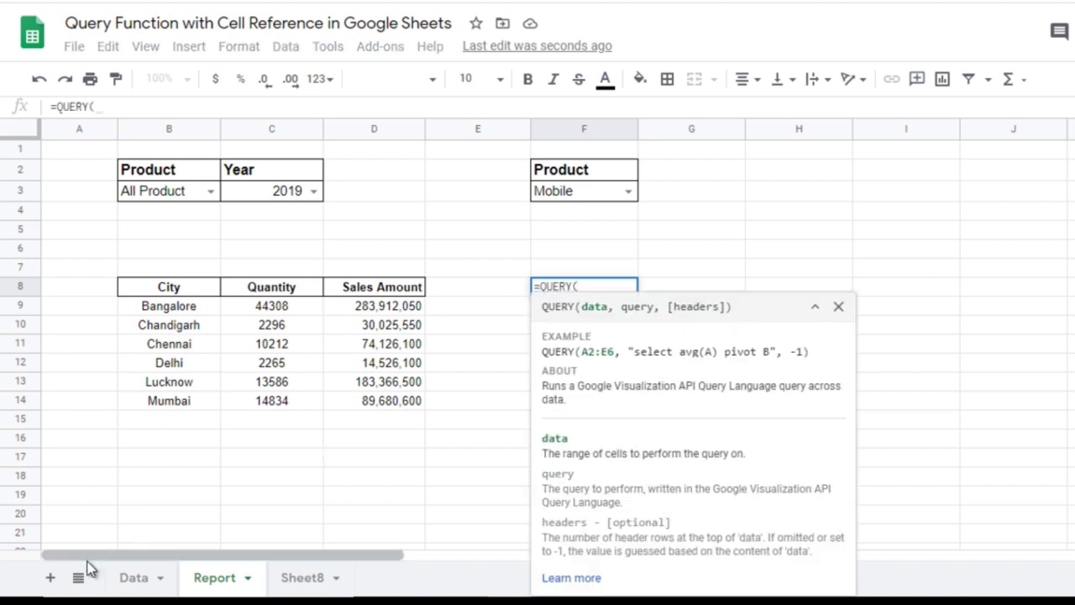
Complete F8 as =QUERY(Data!A1:H18440," SELECT A,B,C,F",1) covering every Data row
{"action": "left_click", "coordinate": [132, 577]}
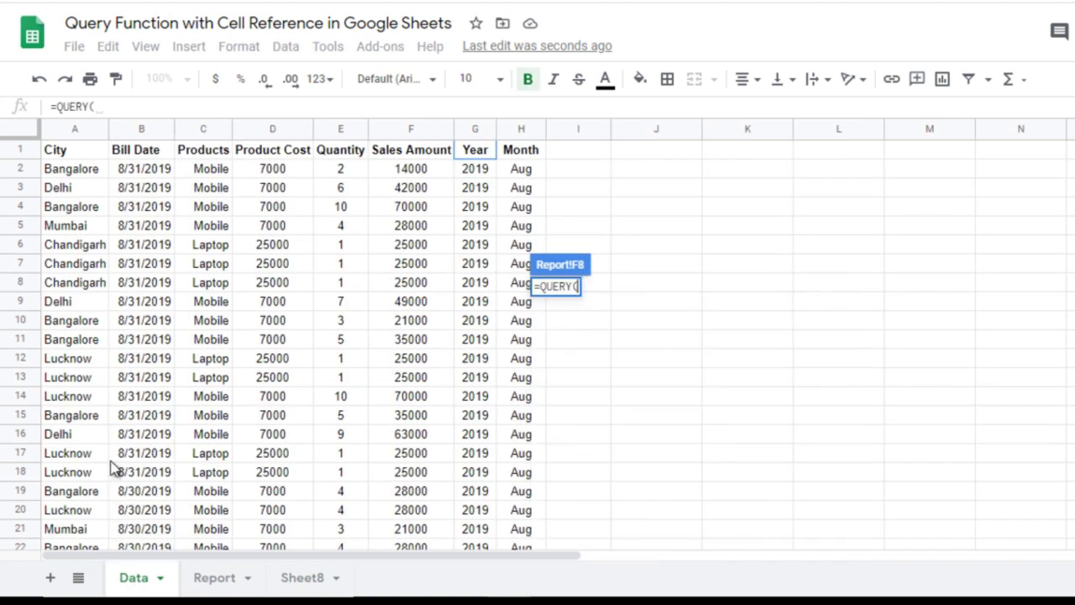
{"action": "type", "text": "Data!A1:H1"}
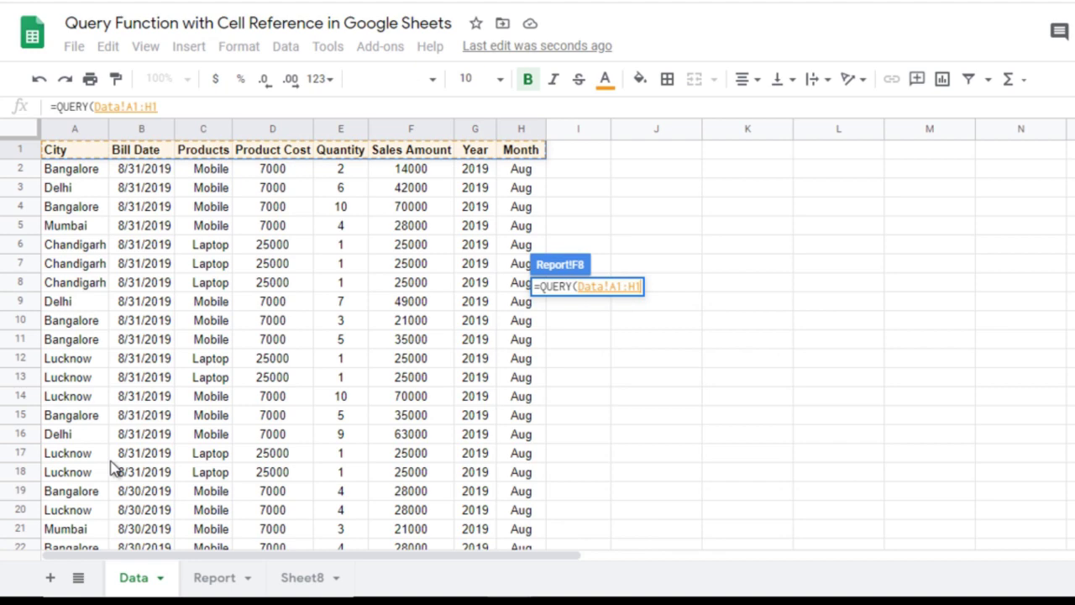
{"action": "key", "text": "ctrl+shift+Down"}
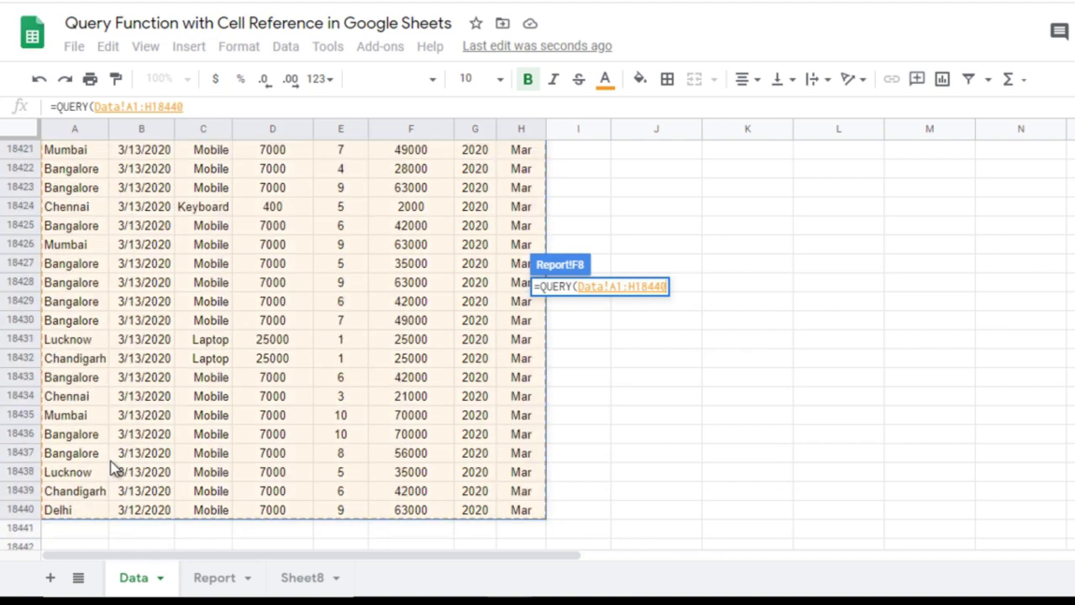
{"action": "type", "text": ",\""}
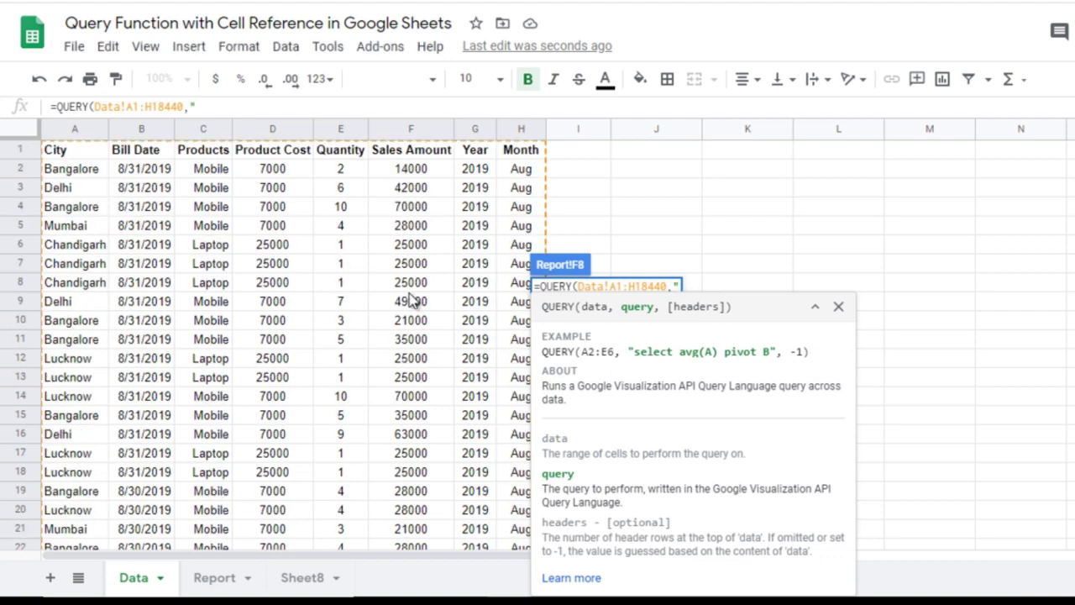
{"action": "type", "text": " SELEC"}
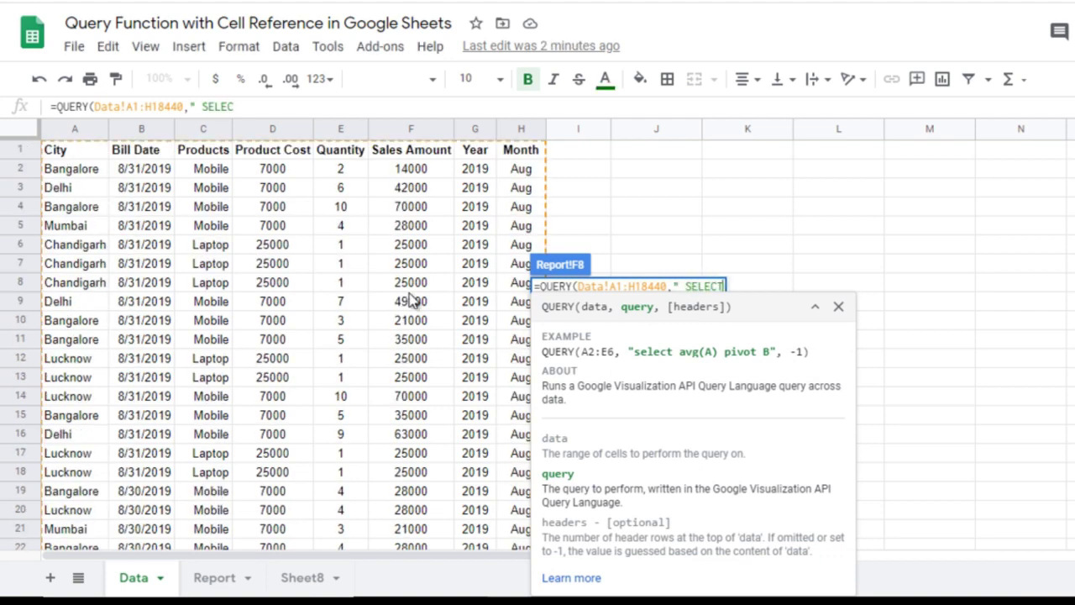
{"action": "type", "text": "T"}
{"action": "type", "text": "A,B,"}
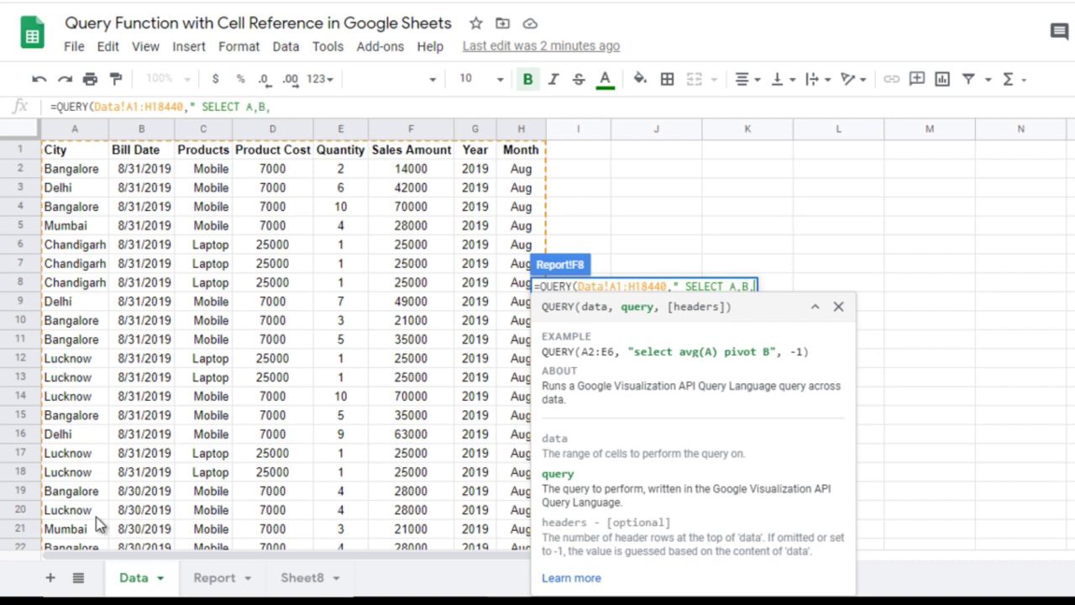
{"action": "type", "text": "C"}
{"action": "type", "text": ",F\","}
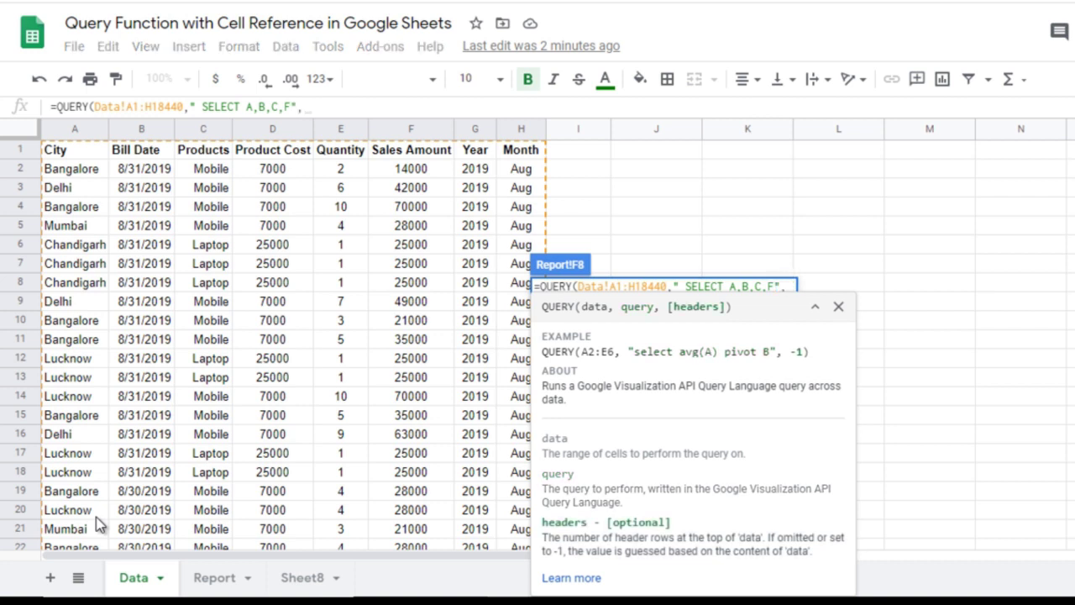
{"action": "type", "text": "1)"}
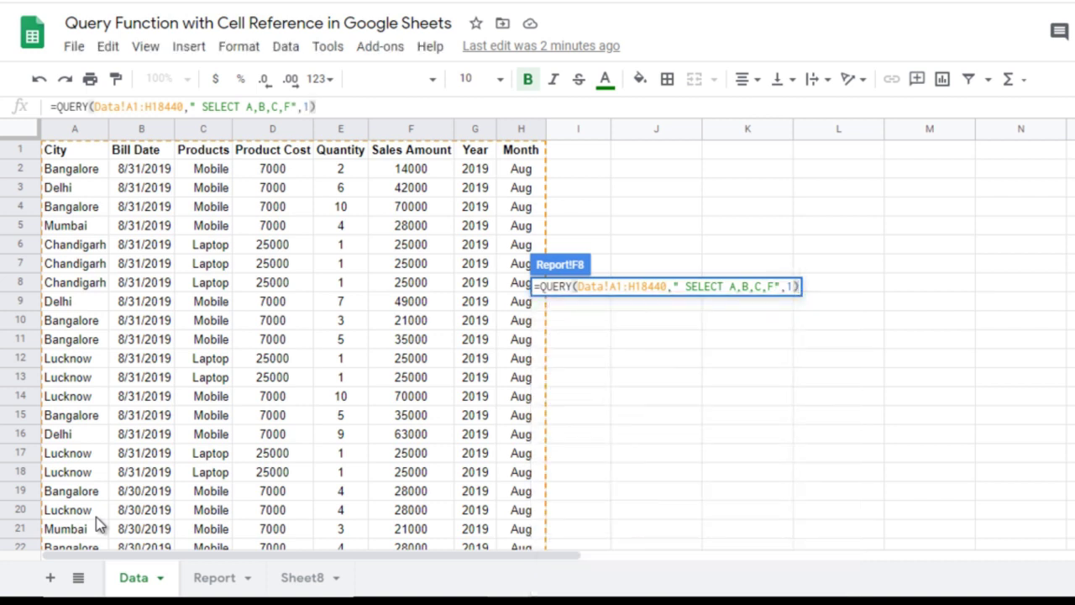
{"action": "key", "text": "Return"}
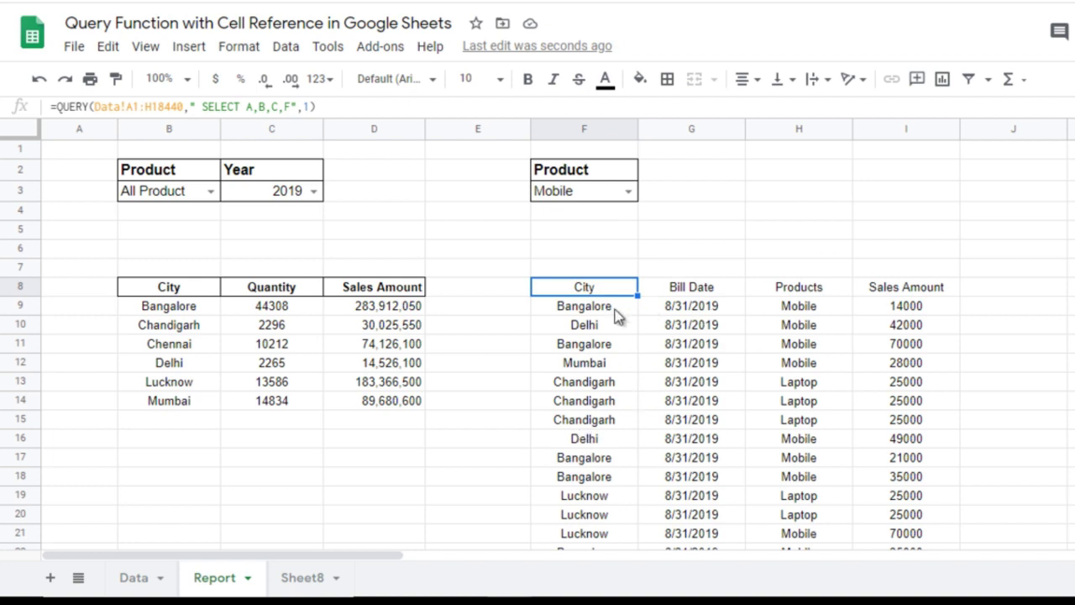
Add WHERE C = 'Mobile' after SELECT A,B,C,F in the F8 query
{"action": "left_click", "coordinate": [291, 107]}
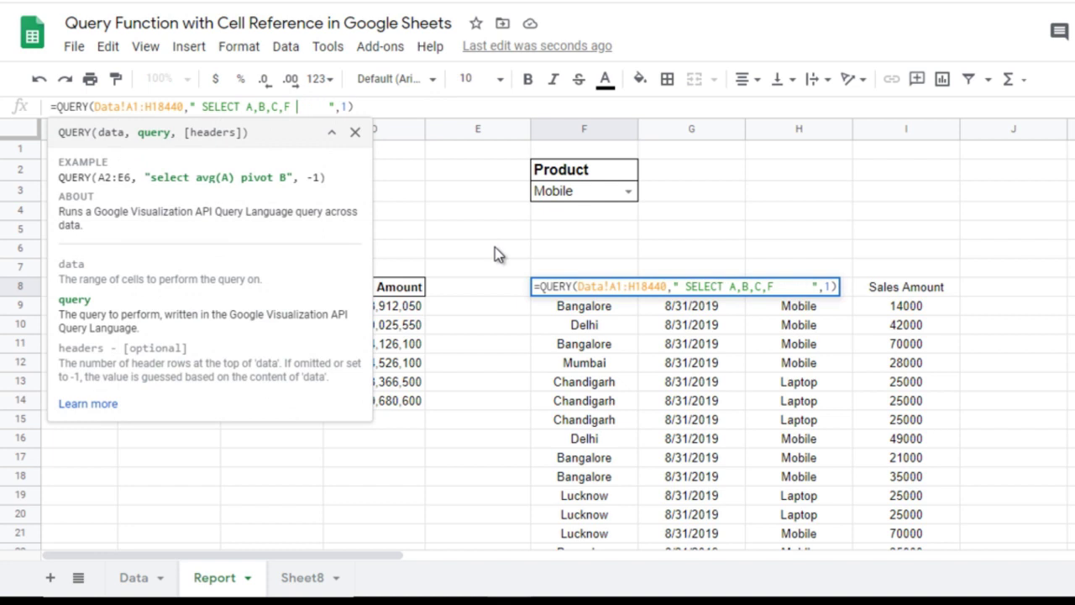
{"action": "key", "text": "Return"}
{"action": "key", "text": "Up"}
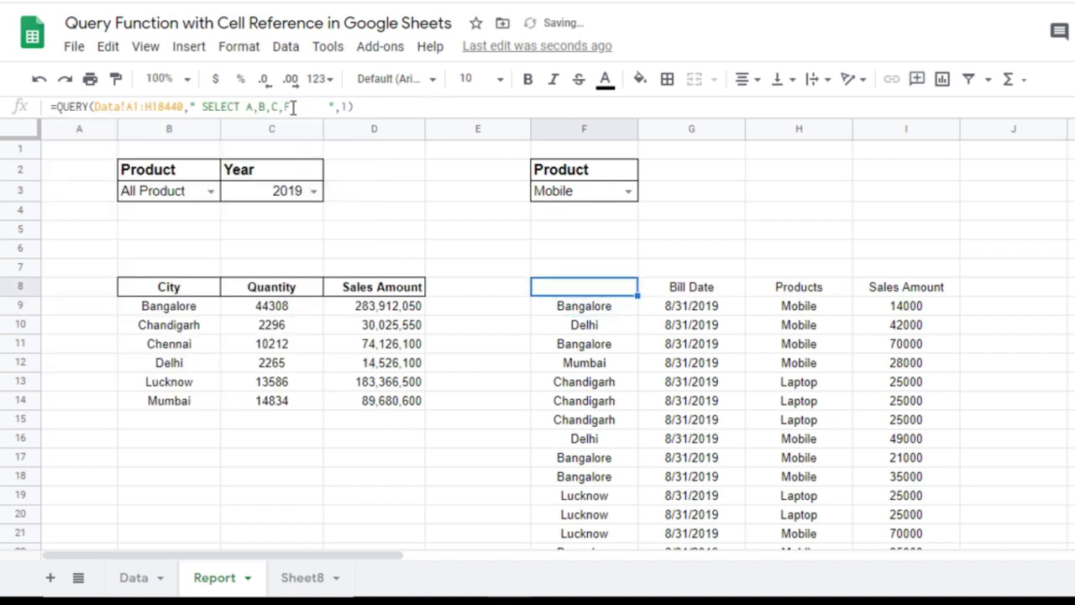
{"action": "left_click", "coordinate": [128, 583]}
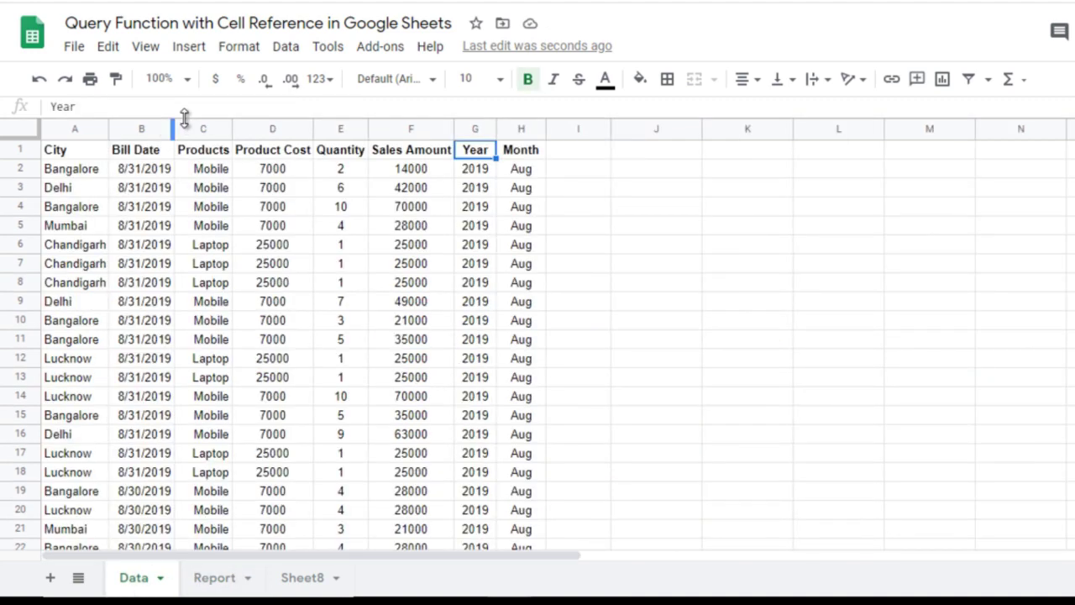
{"action": "left_click", "coordinate": [212, 577]}
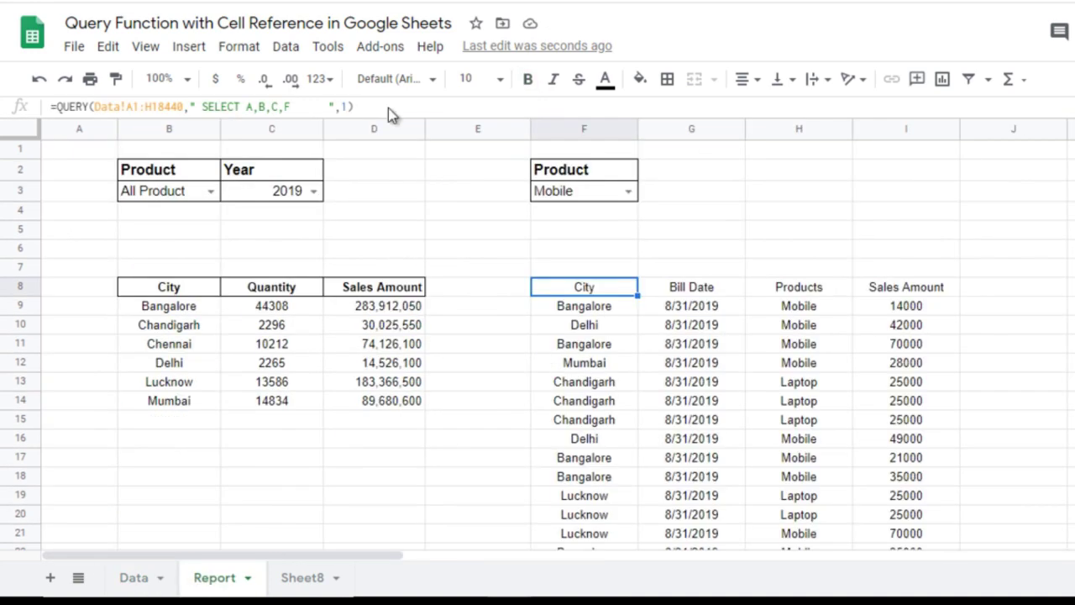
{"action": "left_click", "coordinate": [296, 106]}
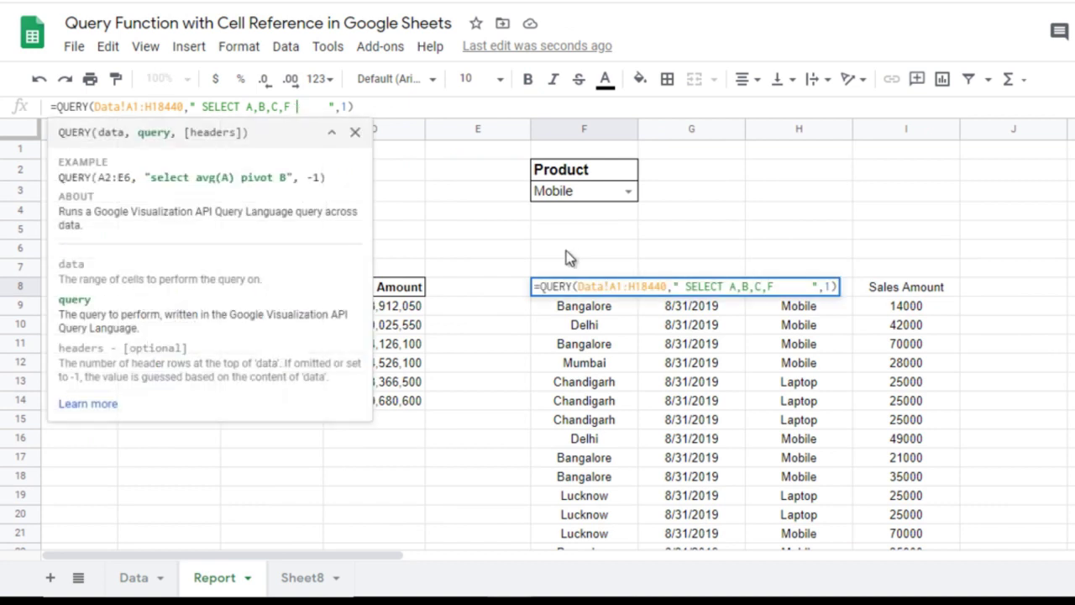
{"action": "type", "text": "WHERE"}
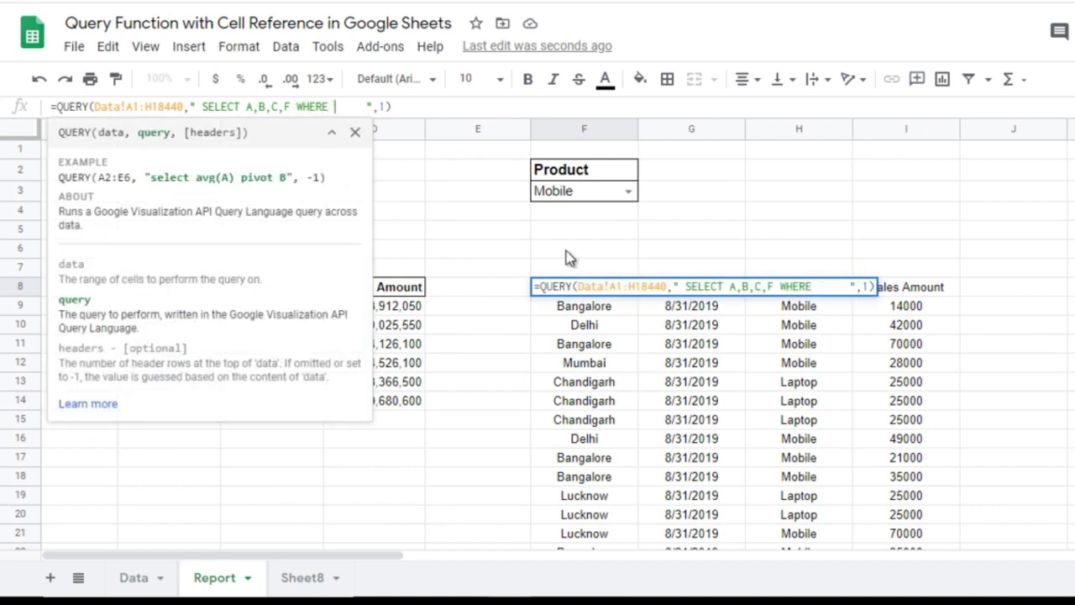
{"action": "type", "text": " C = "}
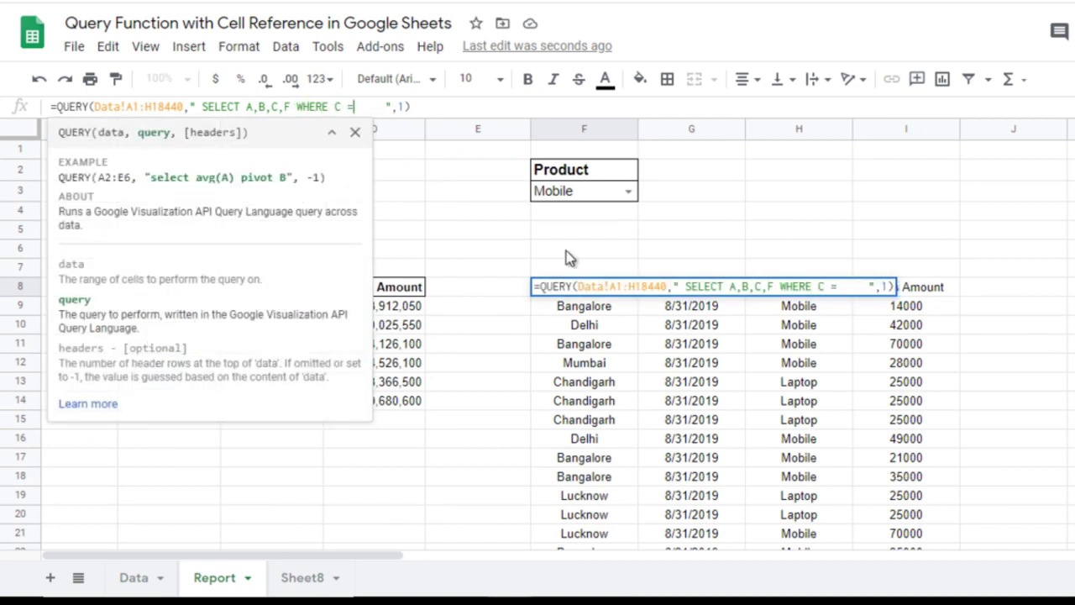
{"action": "type", "text": "'"}
{"action": "type", "text": "Mobile'"}
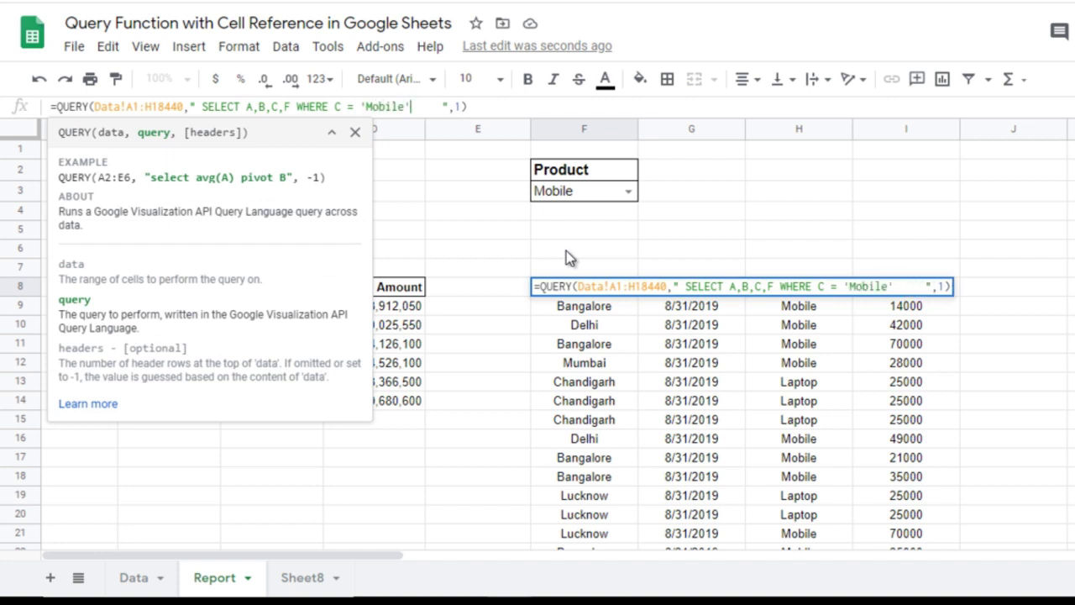
{"action": "key", "text": "Return"}
{"action": "key", "text": "Up"}
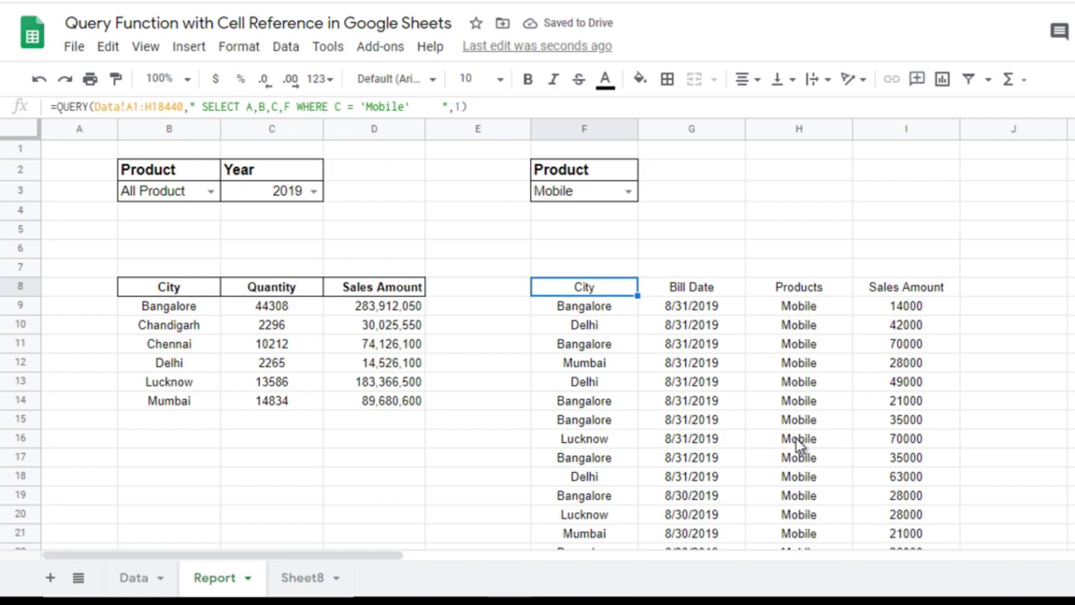
Check the query results, then change the filter value from 'Mobile' to 'Laptop'
{"action": "key", "text": "ctrl+Down"}
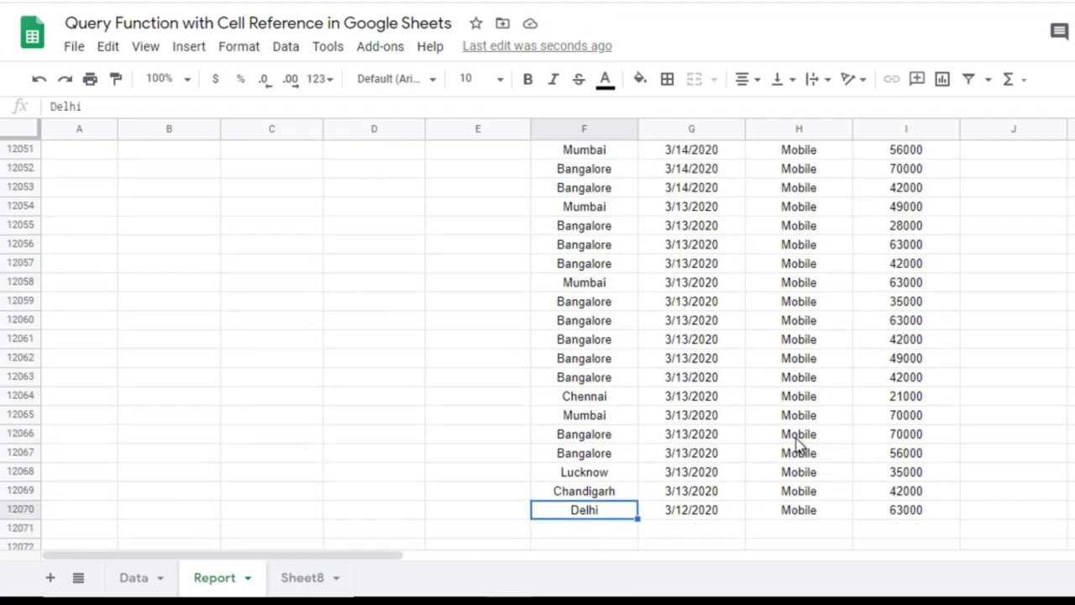
{"action": "key", "text": "ctrl+Up"}
{"action": "key", "text": "ctrl+Up"}
{"action": "key", "text": "Down"}
{"action": "key", "text": "Down"}
{"action": "key", "text": "Down"}
{"action": "key", "text": "Down"}
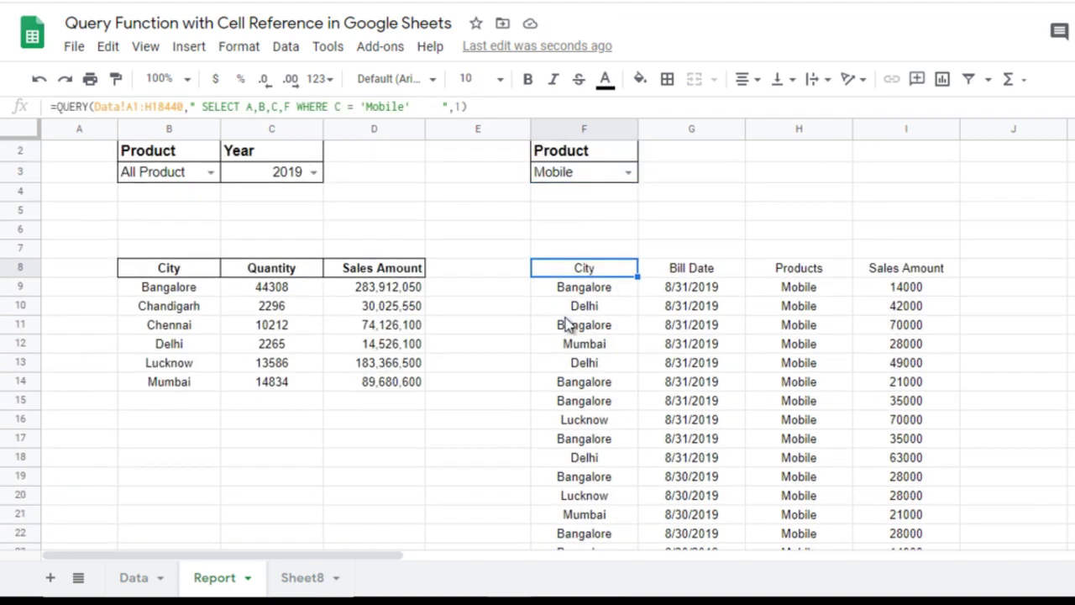
{"action": "double_click", "coordinate": [367, 106]}
{"action": "type", "text": "L"}
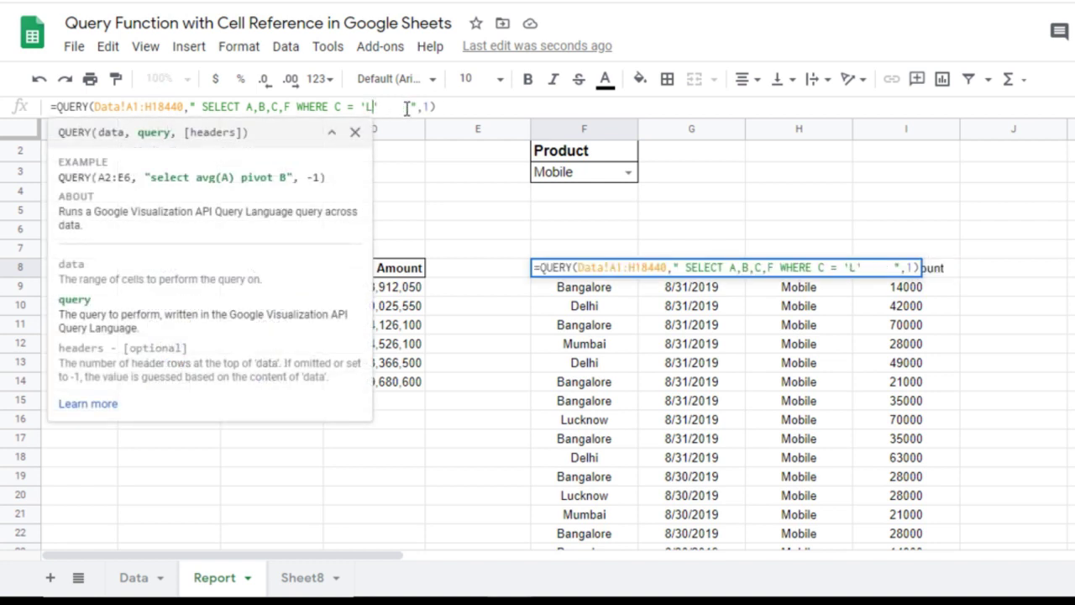
{"action": "type", "text": "aptop"}
{"action": "key", "text": "Return"}
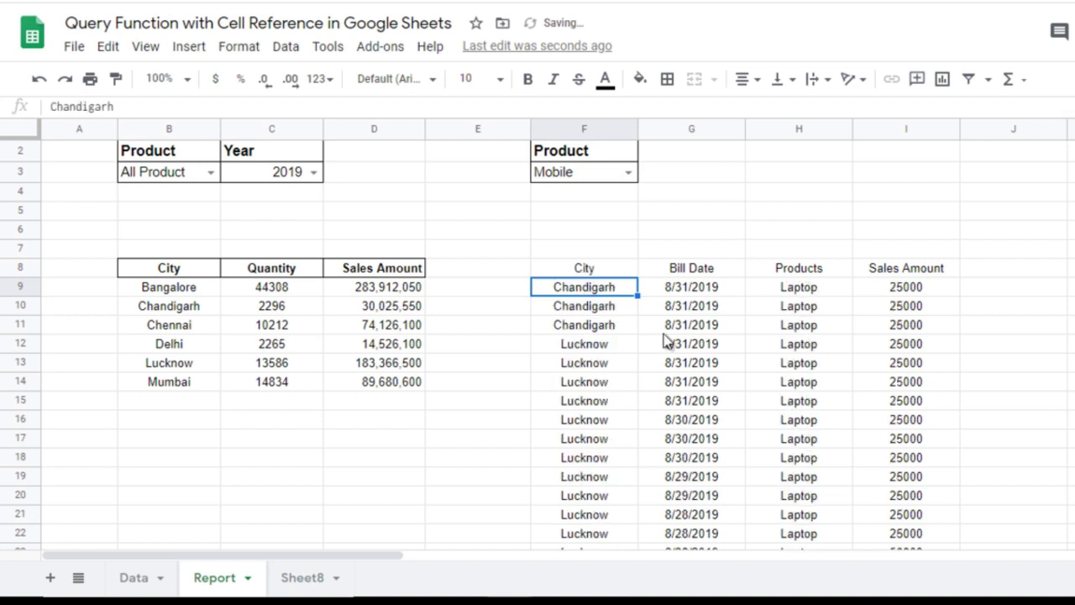
Select 'Laptop' in F8's formula for replacement
{"action": "left_click", "coordinate": [581, 271]}
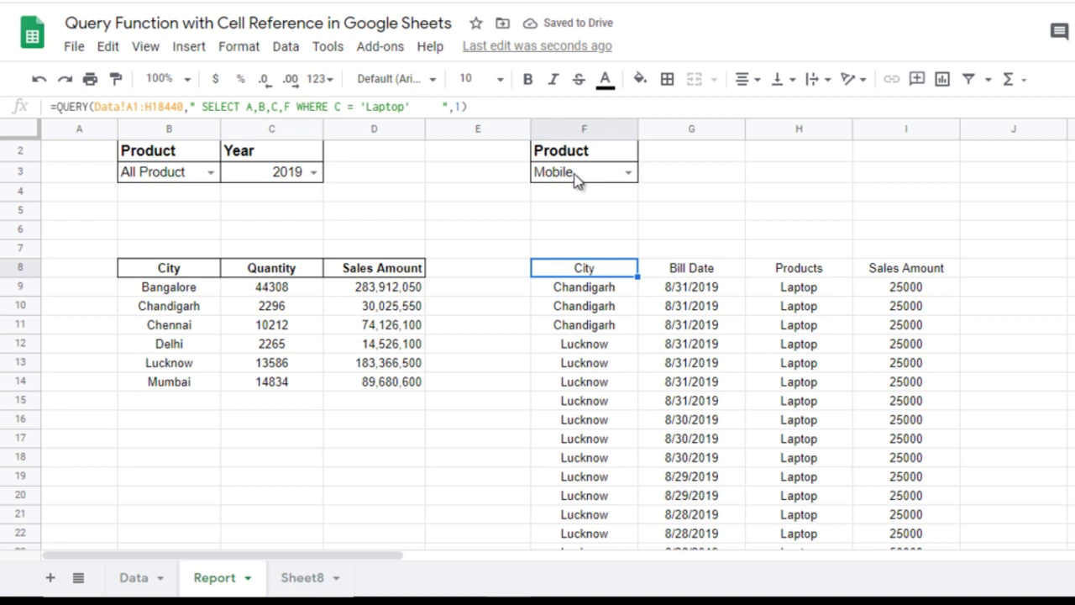
{"action": "scroll", "coordinate": [576, 179], "scroll_direction": "up", "scroll_amount": 1}
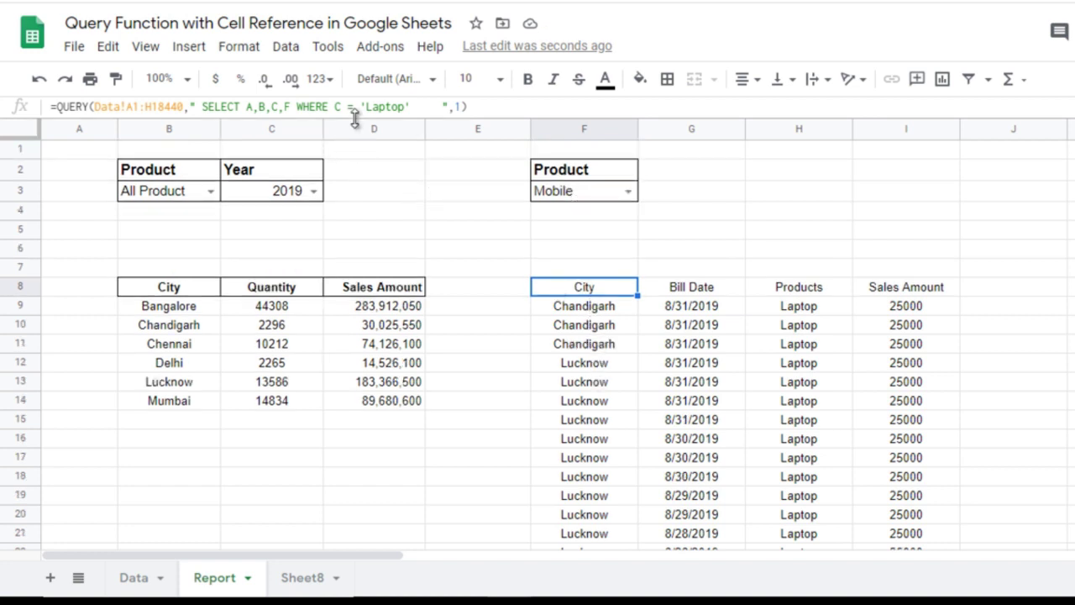
{"action": "left_click_drag", "start_coordinate": [361, 106], "coordinate": [416, 107]}
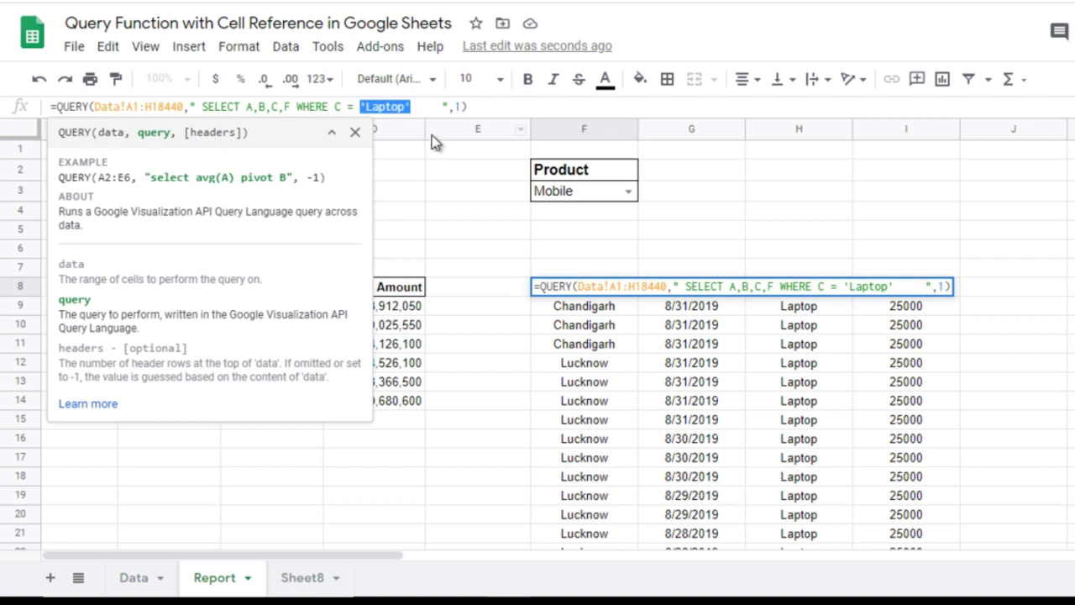
Replace 'Laptop' with '"&F3&"' so the WHERE clause reads the product from F3
{"action": "type", "text": "'"}
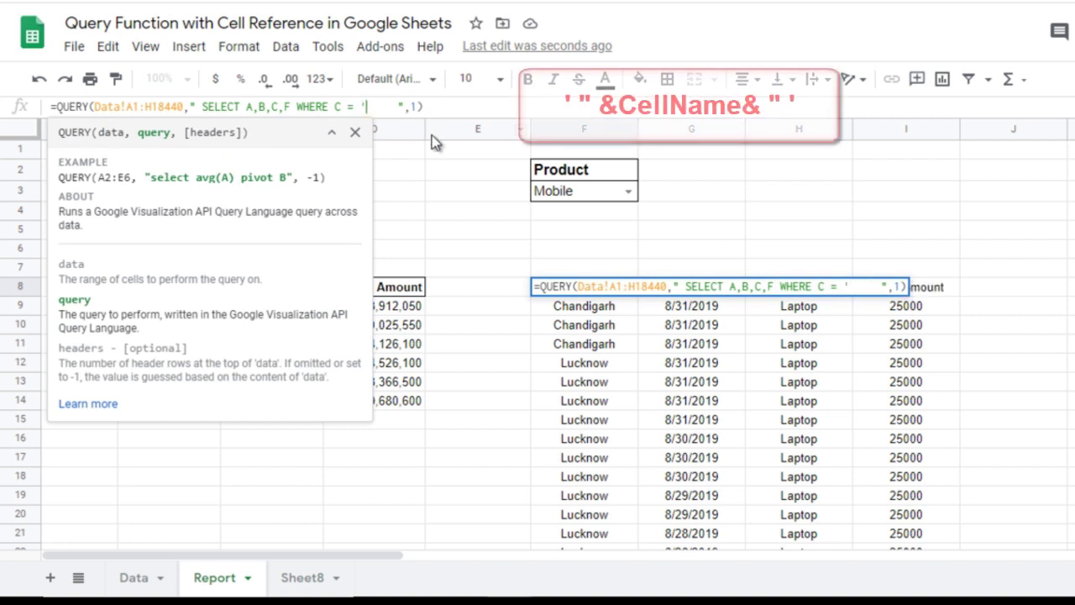
{"action": "type", "text": "\""}
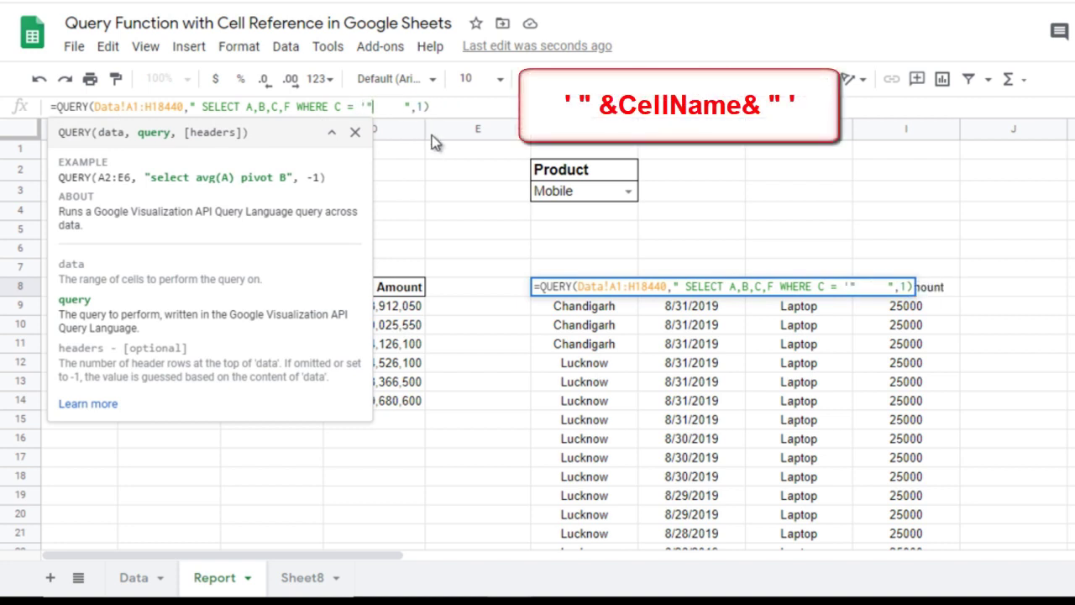
{"action": "type", "text": "&"}
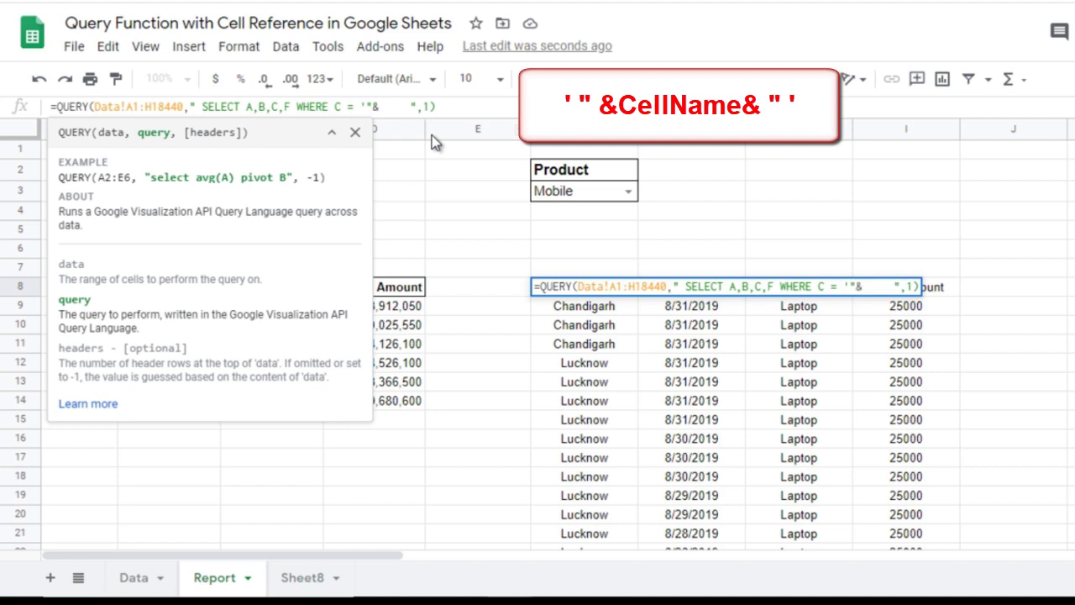
{"action": "type", "text": "F"}
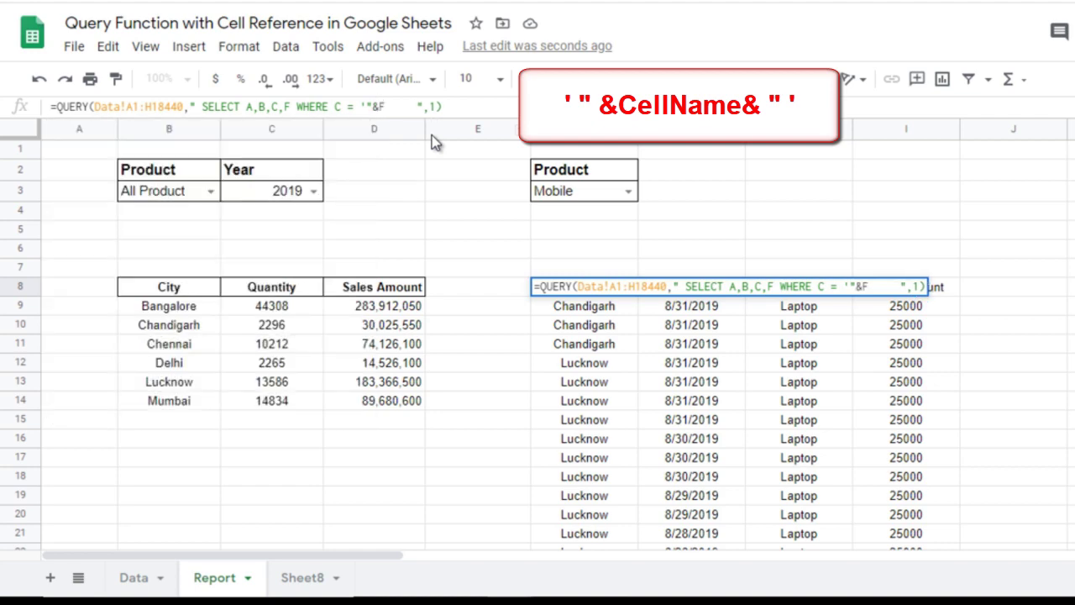
{"action": "type", "text": "3&"}
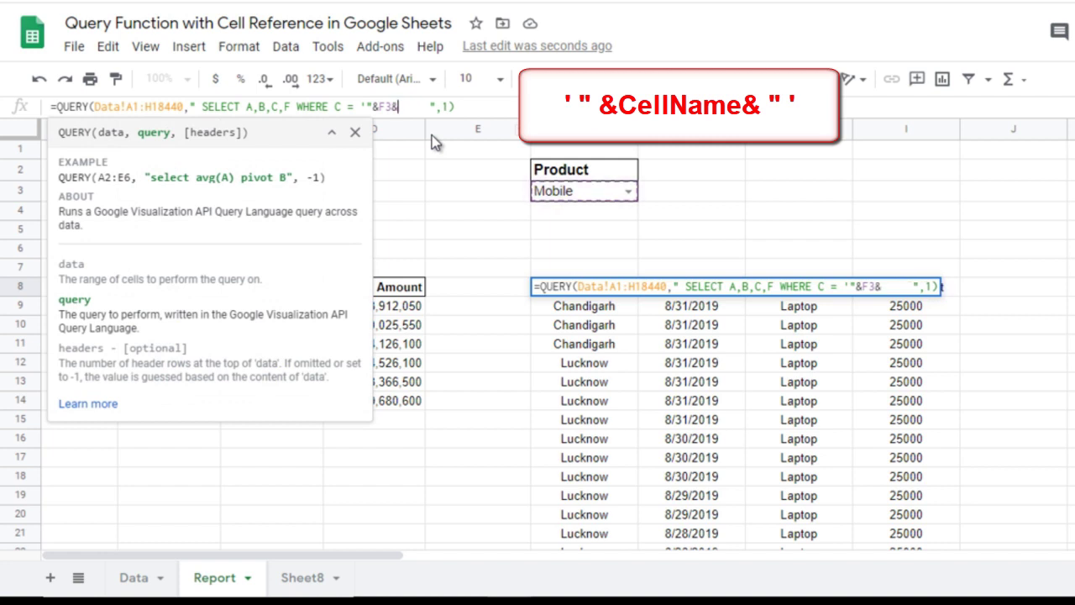
{"action": "type", "text": "\""}
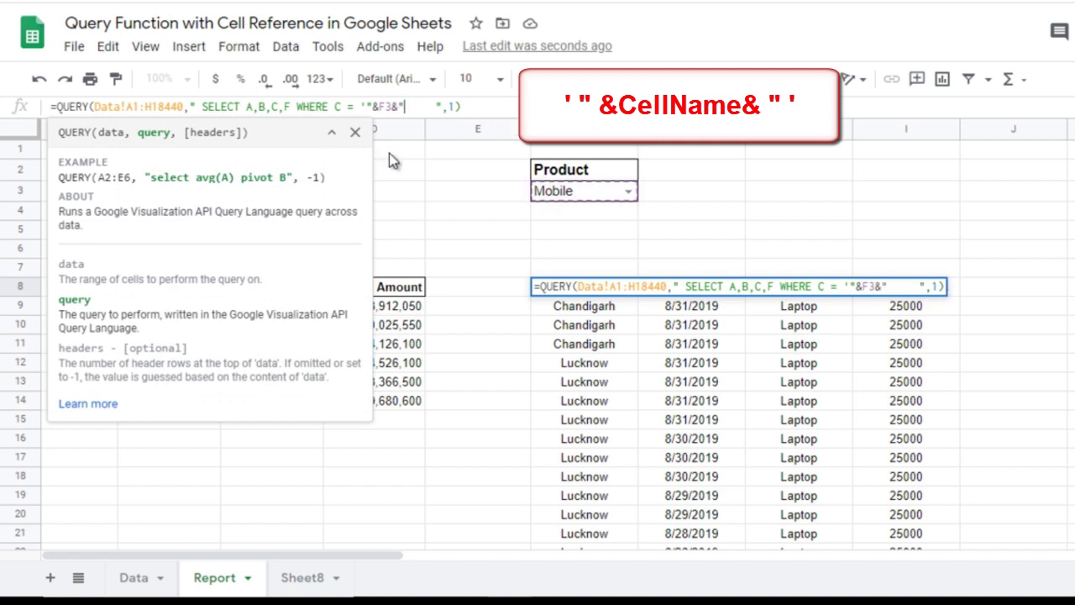
{"action": "type", "text": "'"}
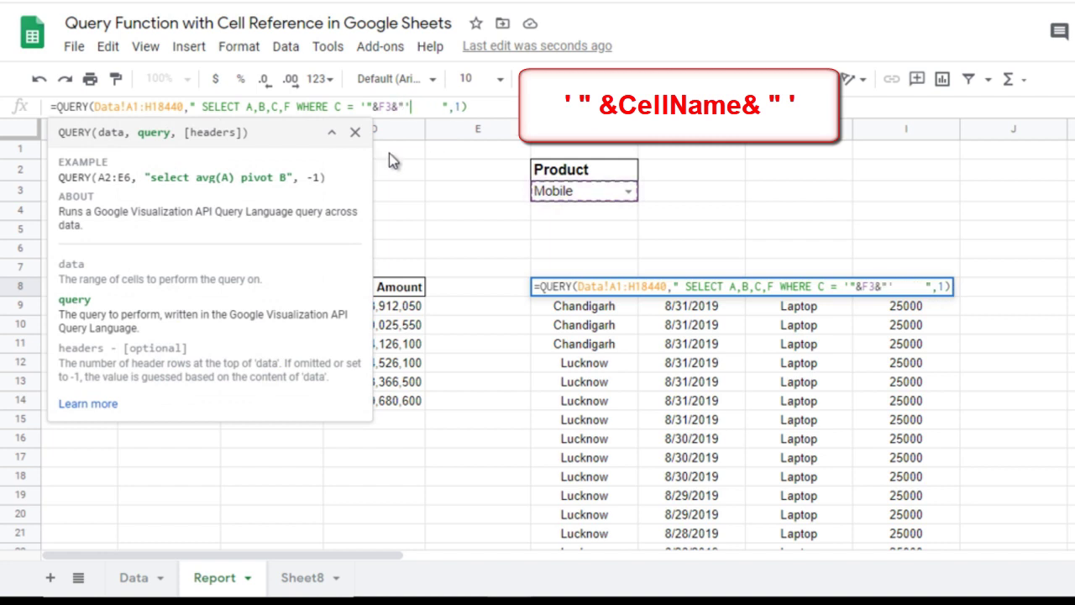
{"action": "key", "text": "Return"}
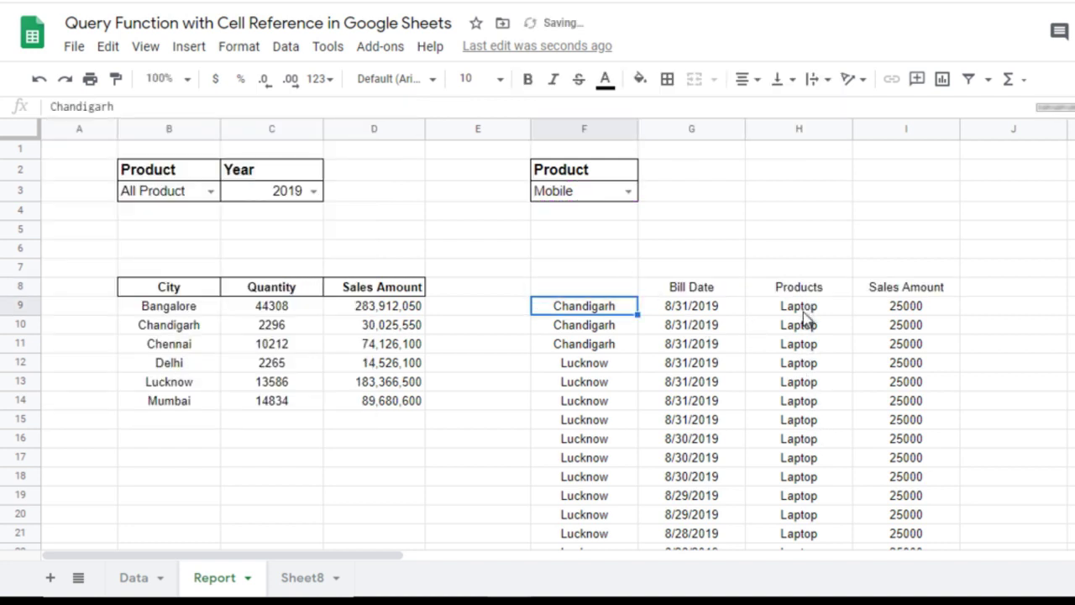
Cycle F3 through Laptop, Keyboard and Mouse, ending on Laptop, and reselect F8
{"action": "left_click", "coordinate": [628, 192]}
{"action": "left_click", "coordinate": [592, 261]}
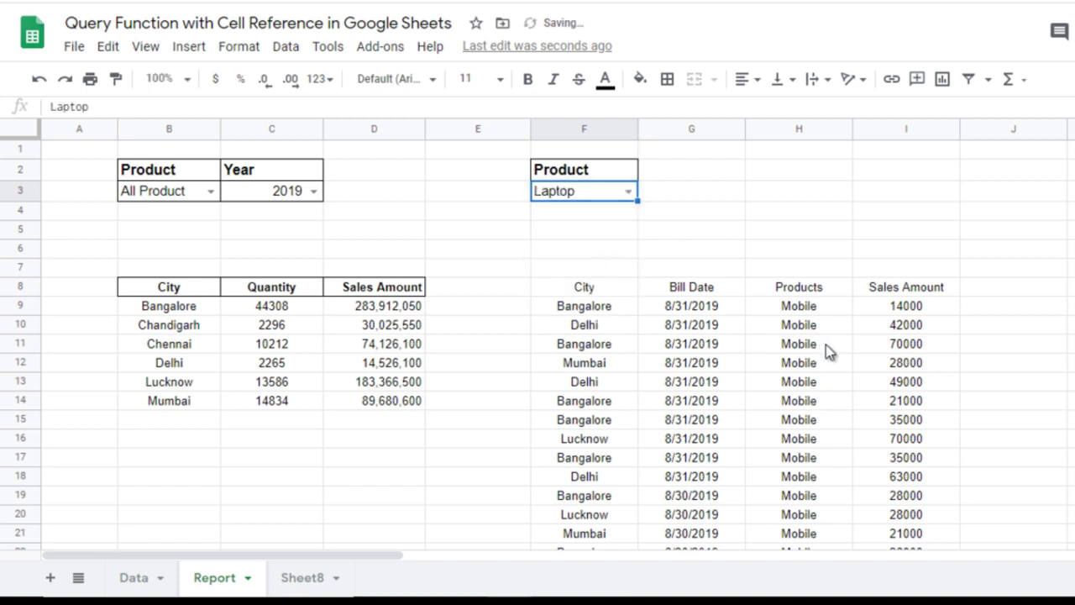
{"action": "left_click", "coordinate": [630, 196]}
{"action": "left_click", "coordinate": [587, 309]}
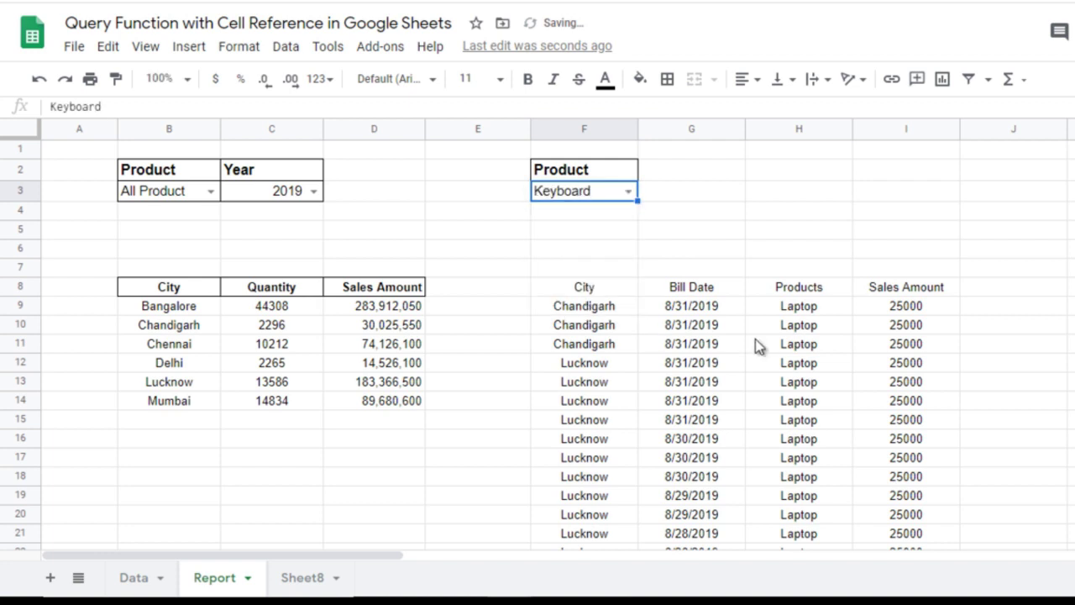
{"action": "left_click", "coordinate": [635, 194]}
{"action": "left_click", "coordinate": [564, 309]}
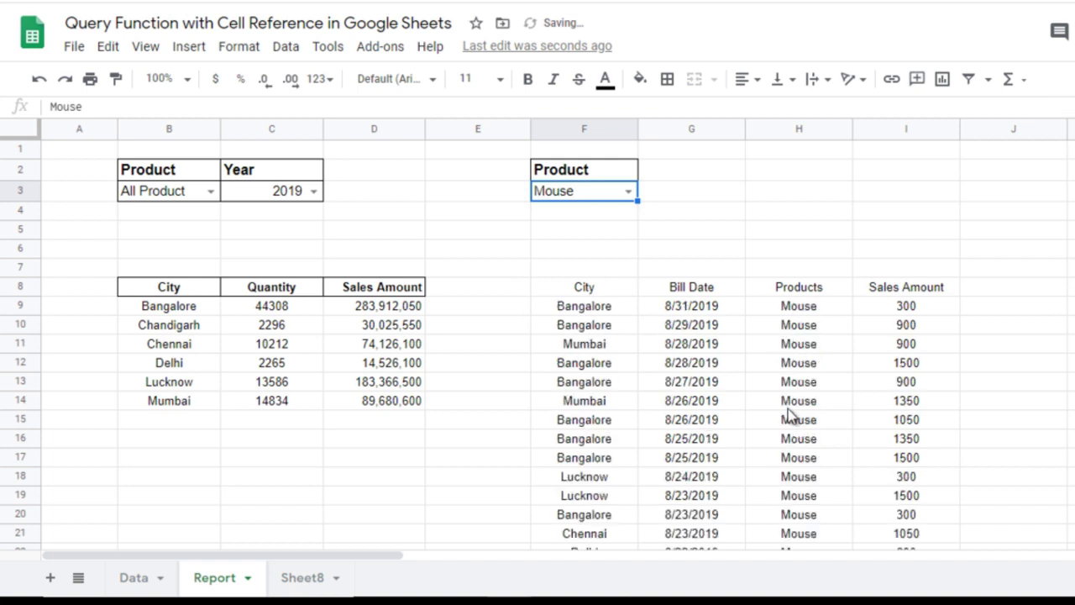
{"action": "key", "text": "Return"}
{"action": "left_click", "coordinate": [578, 286]}
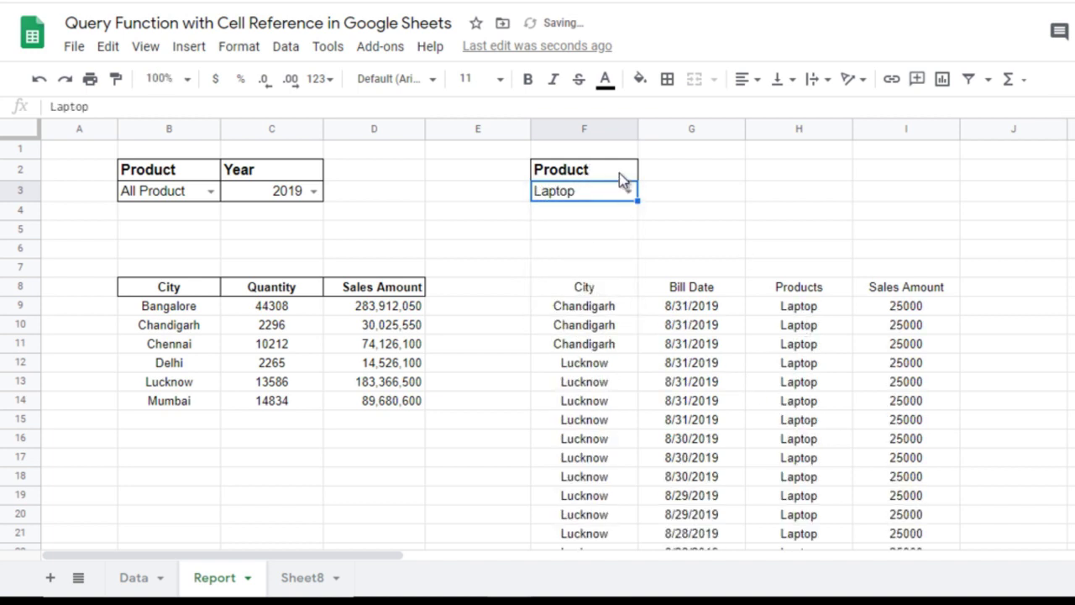
{"action": "left_click", "coordinate": [588, 287]}
{"action": "left_click", "coordinate": [391, 107]}
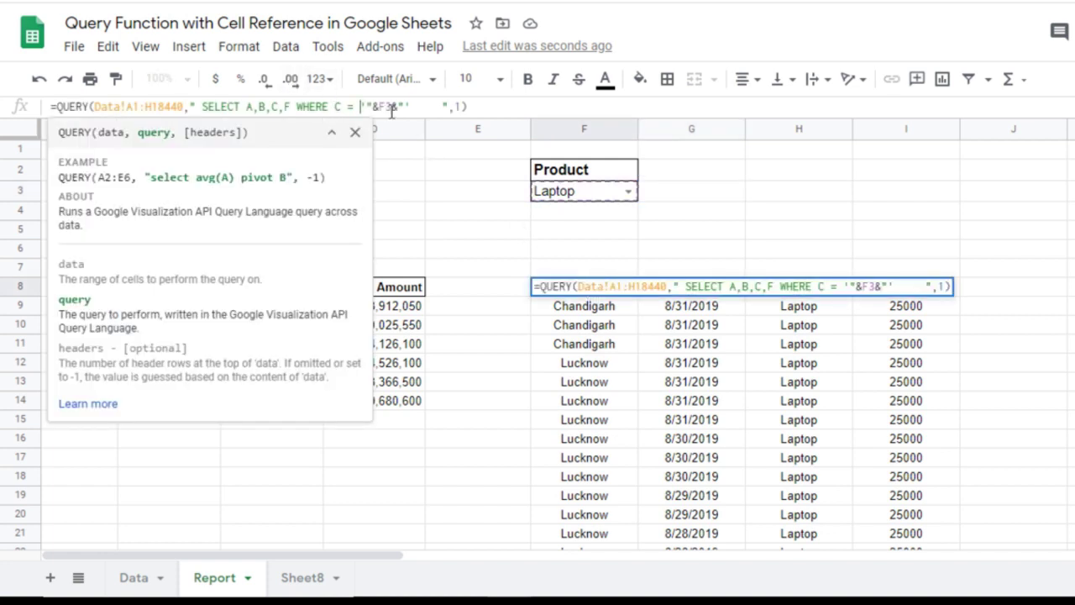
{"action": "key", "text": "Escape"}
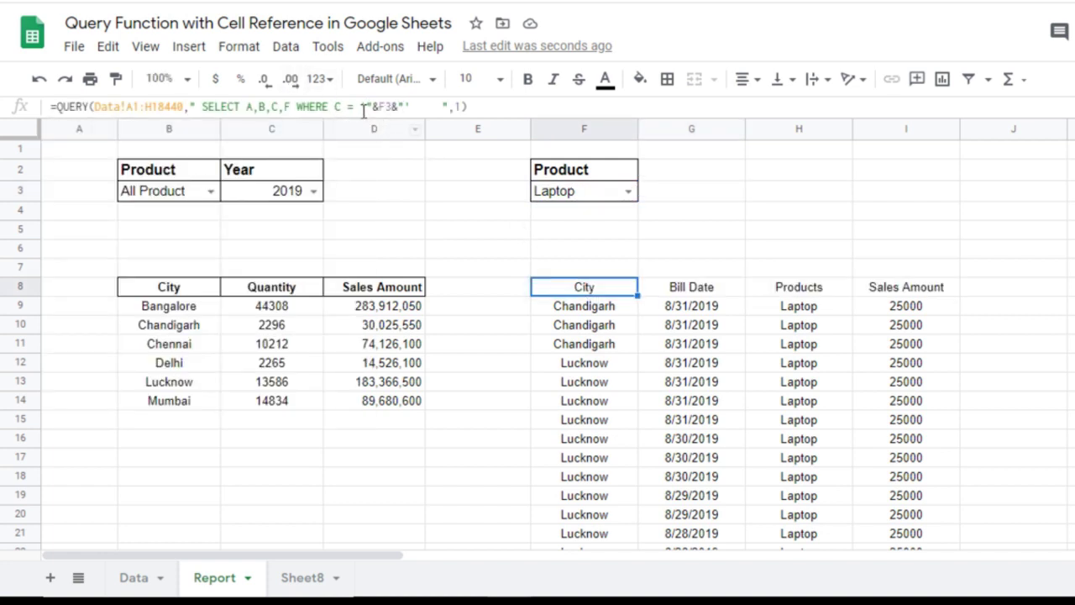
{"action": "left_click", "coordinate": [368, 106]}
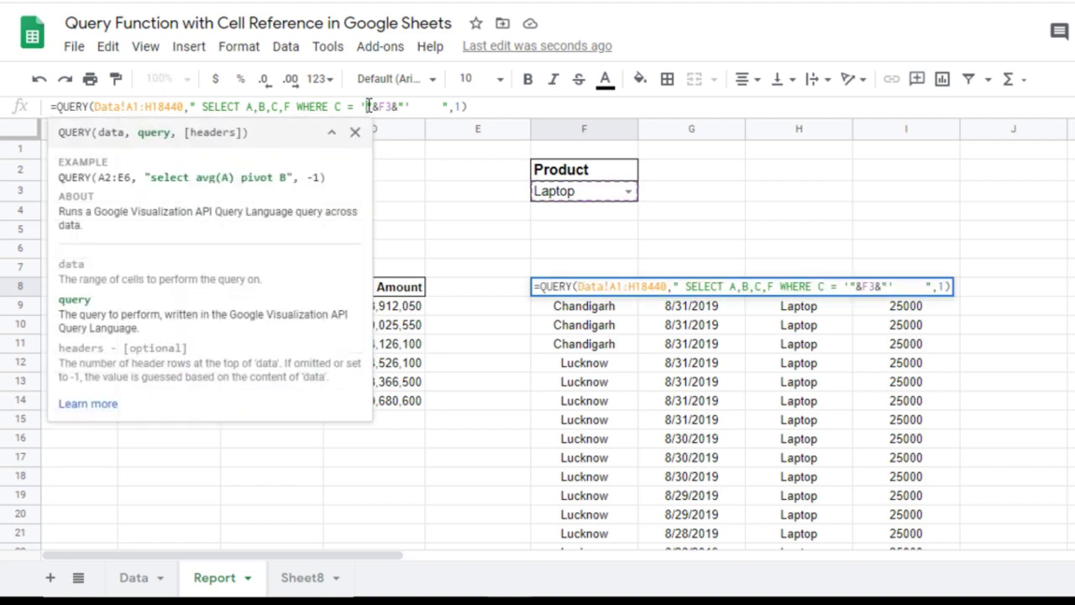
{"action": "key", "text": "Escape"}
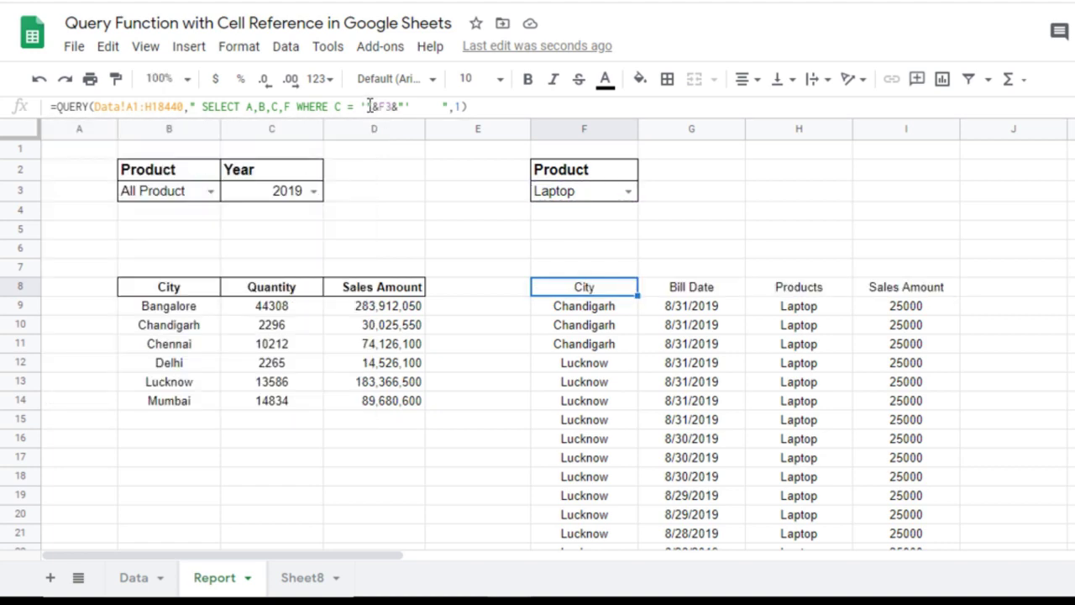
{"action": "left_click", "coordinate": [369, 107]}
{"action": "double_click", "coordinate": [403, 106]}
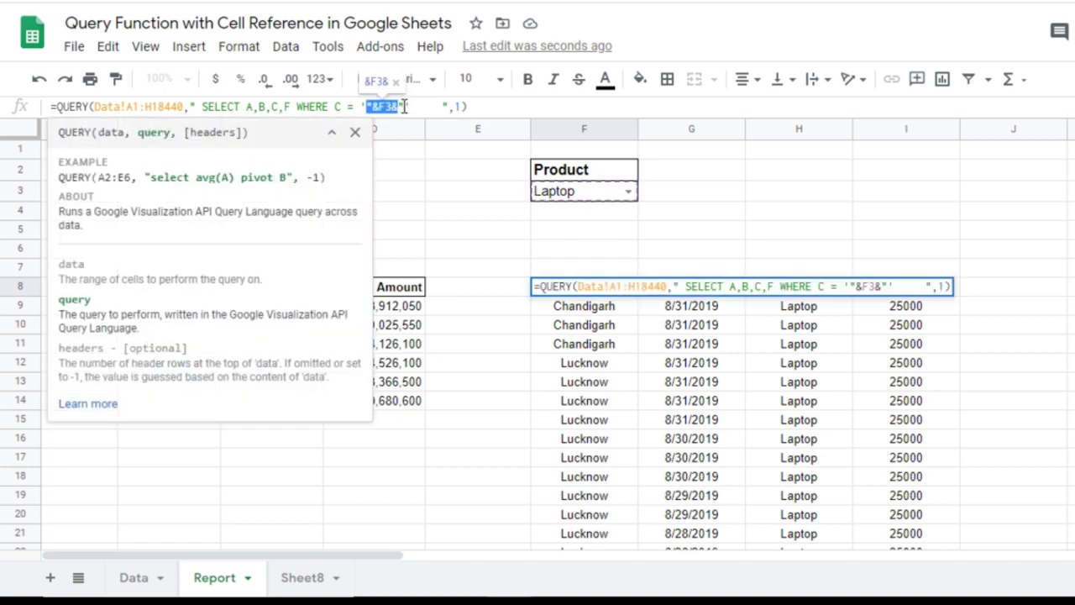
{"action": "left_click_drag", "start_coordinate": [404, 105], "coordinate": [413, 113]}
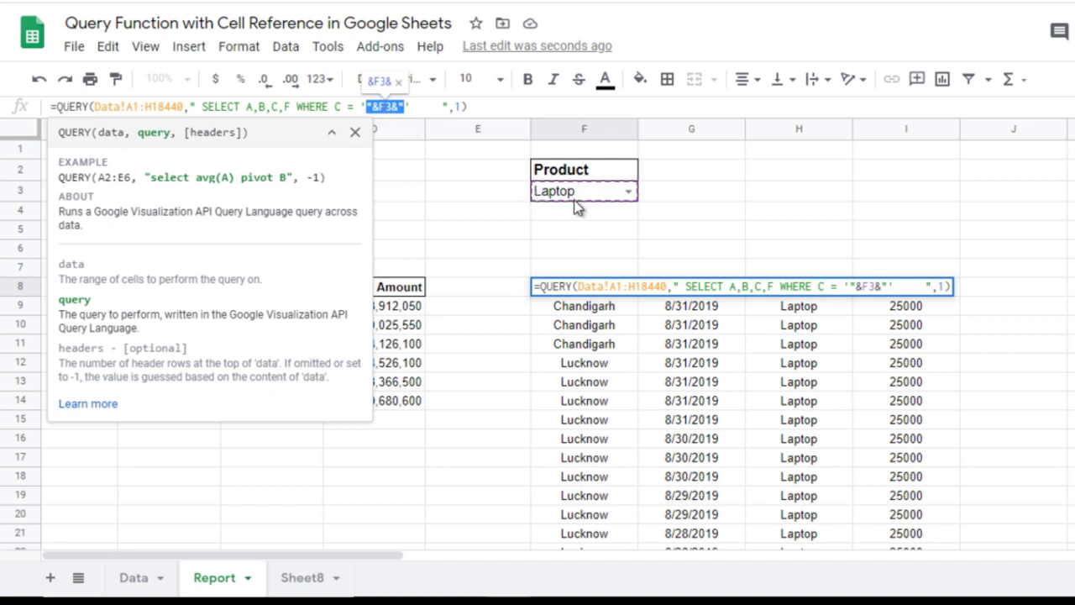
{"action": "key", "text": "Escape"}
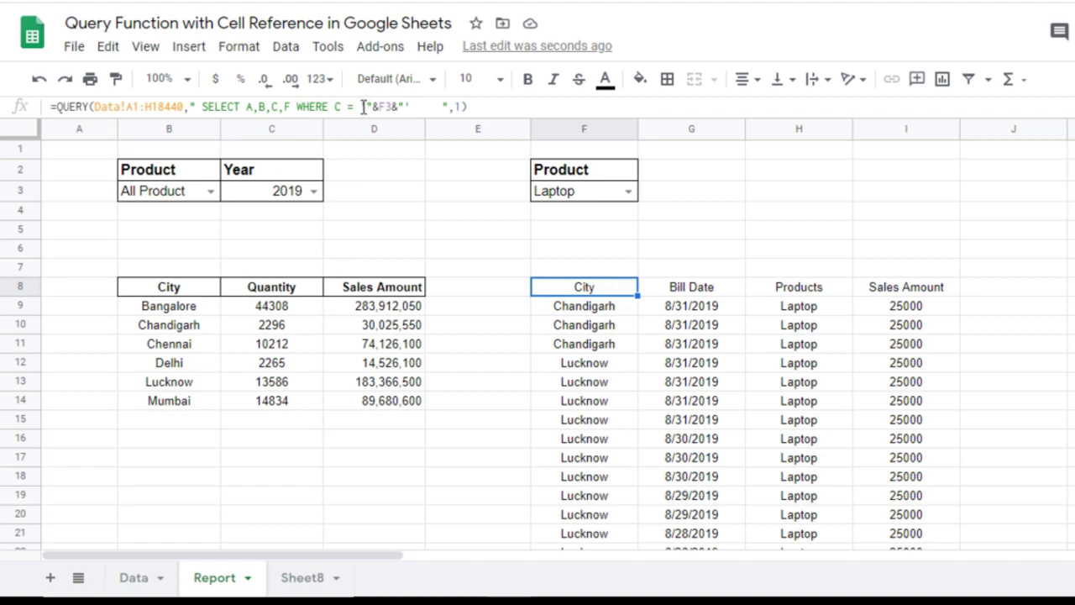
{"action": "left_click", "coordinate": [363, 106]}
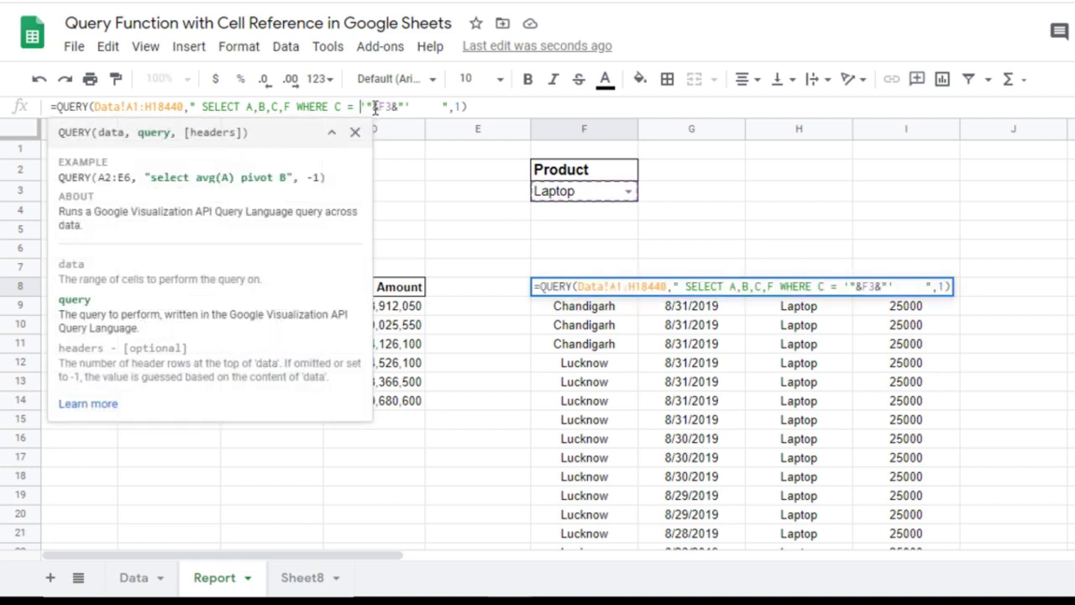
Change the F3 criterion in F8 from '"&F3&"' to """&F3&"""
{"action": "key", "text": "BackSpace"}
{"action": "key", "text": "BackSpace"}
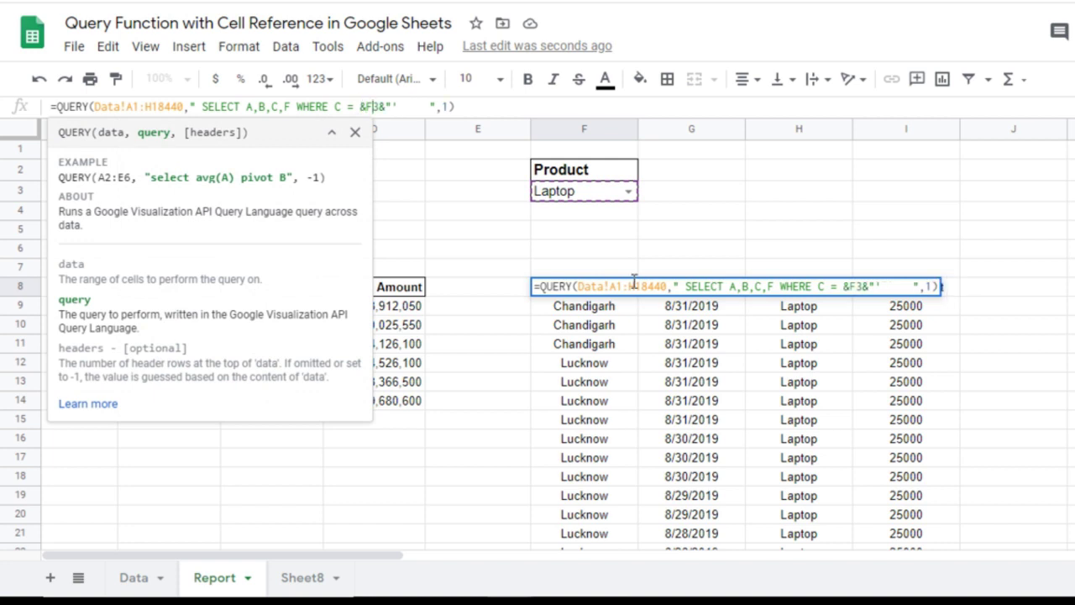
{"action": "key", "text": "Delete"}
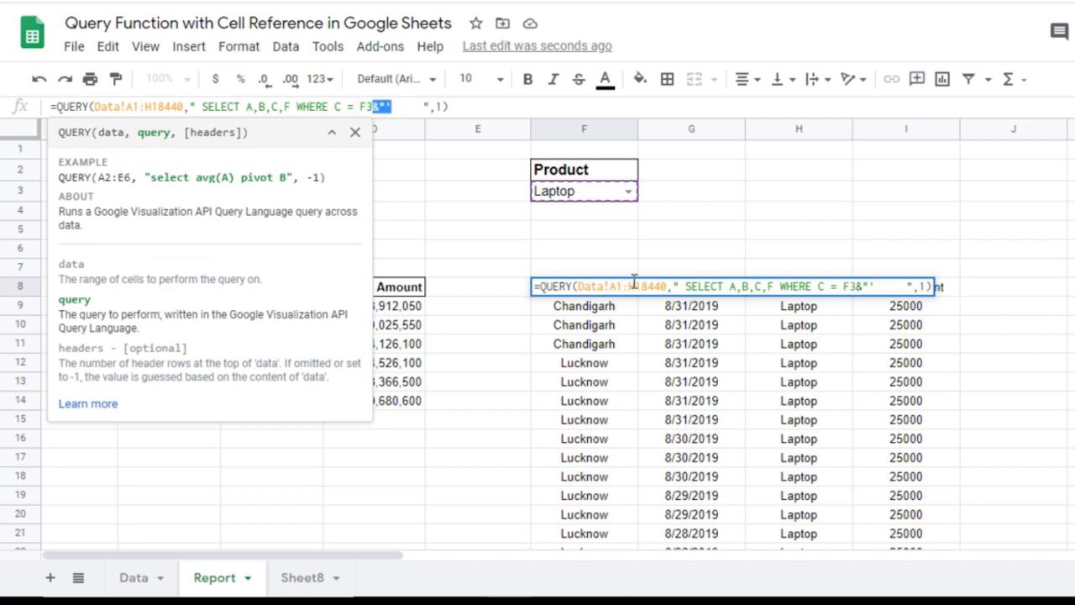
{"action": "key", "text": "Right"}
{"action": "key", "text": "Right"}
{"action": "key", "text": "Delete"}
{"action": "key", "text": "Delete"}
{"action": "key", "text": "Delete"}
{"action": "key", "text": "Left"}
{"action": "key", "text": "Left"}
{"action": "type", "text": "\"\"\"&"}
{"action": "key", "text": "Right"}
{"action": "key", "text": "Right"}
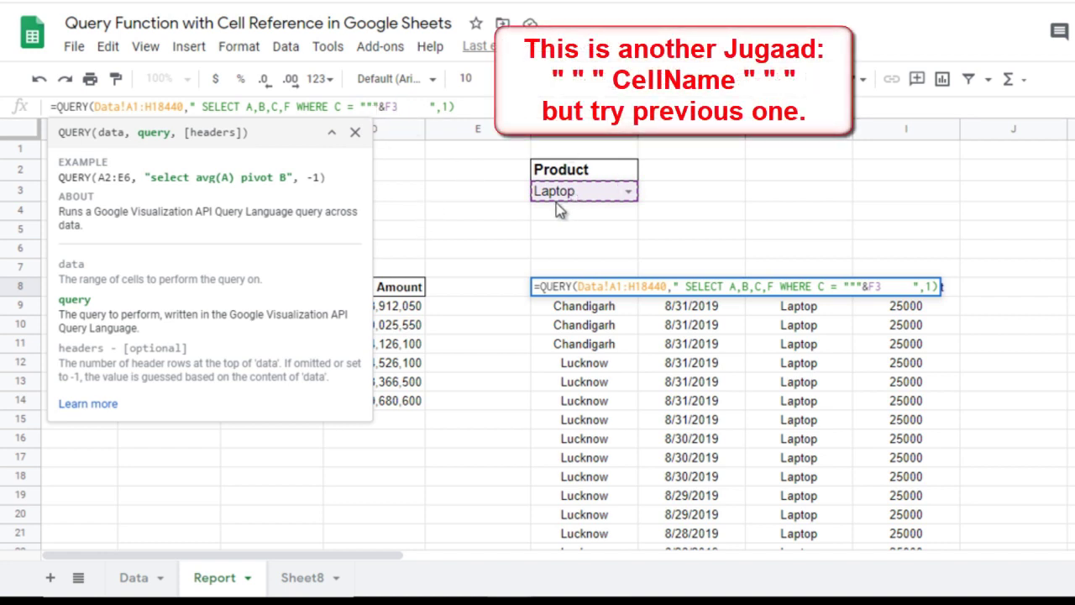
{"action": "type", "text": "&"}
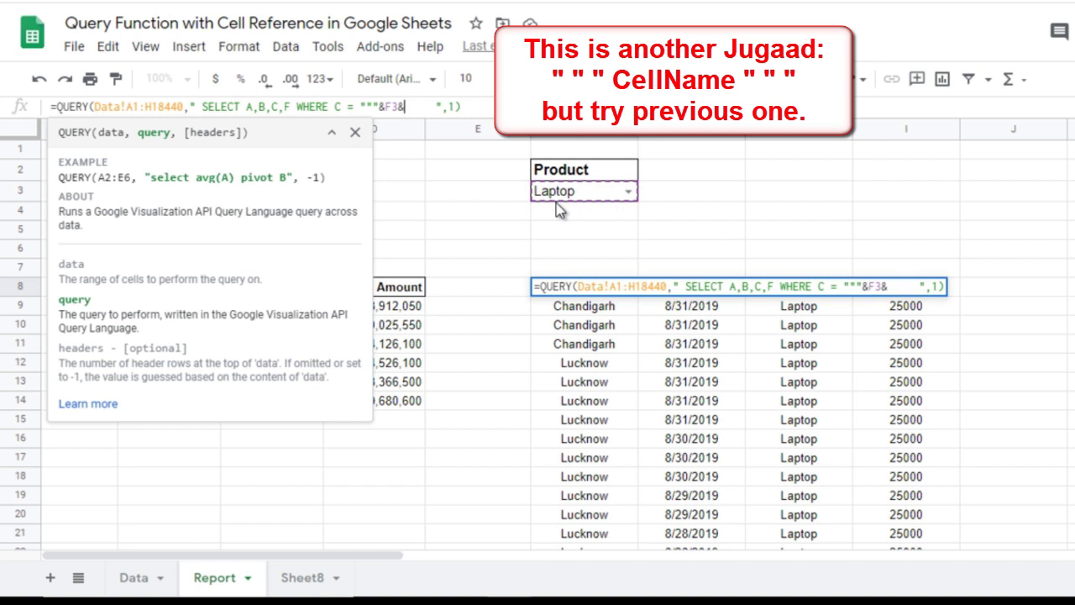
{"action": "type", "text": "\"\"\""}
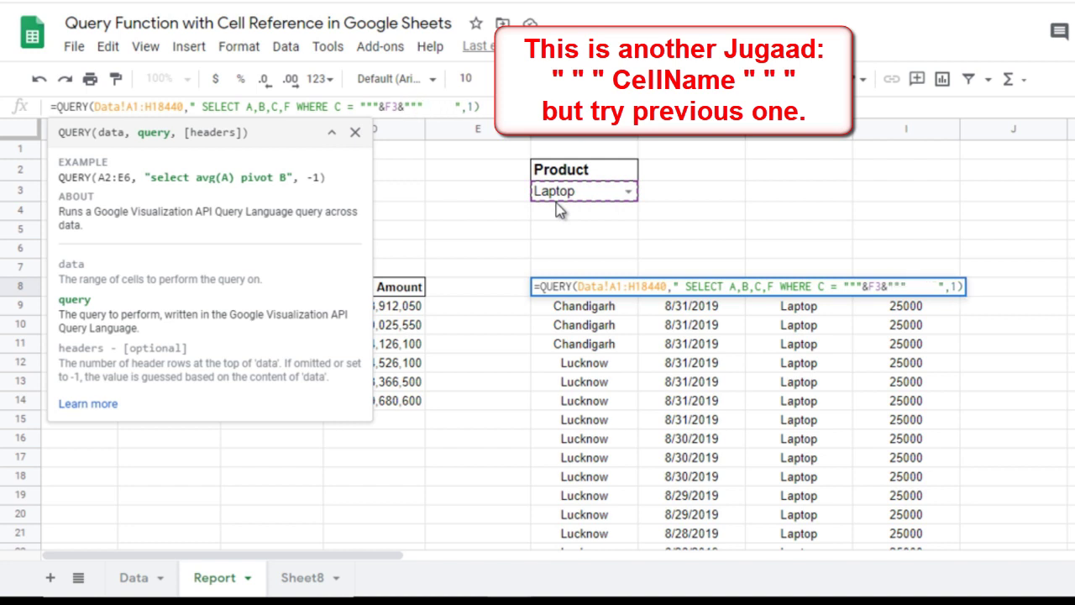
{"action": "key", "text": "Return"}
Set F3 to Mouse so the F8 query lists Mouse sales rows
{"action": "left_click", "coordinate": [640, 246]}
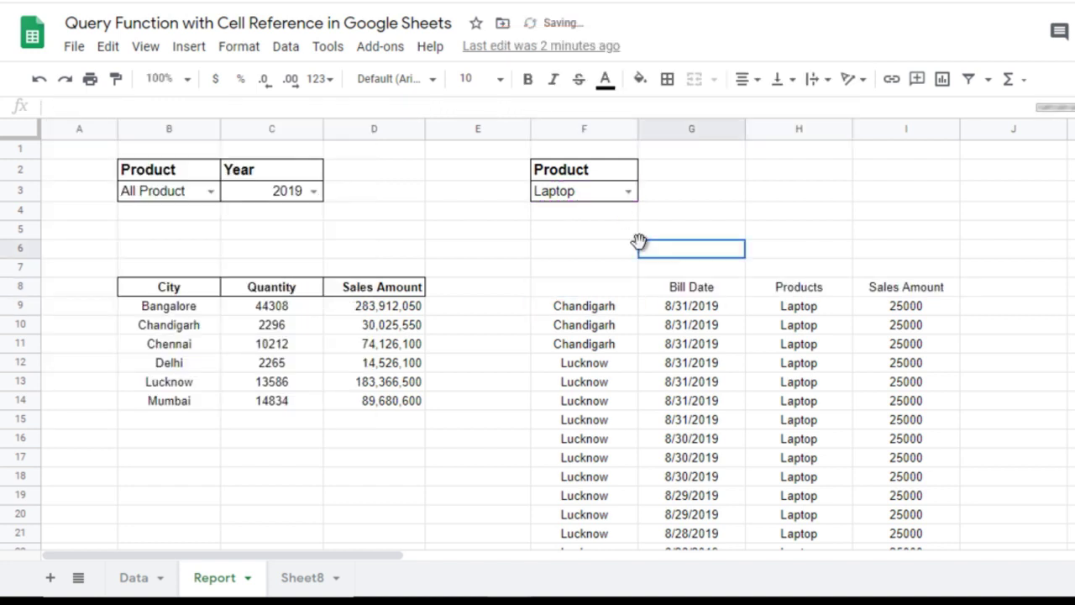
{"action": "left_click", "coordinate": [628, 191]}
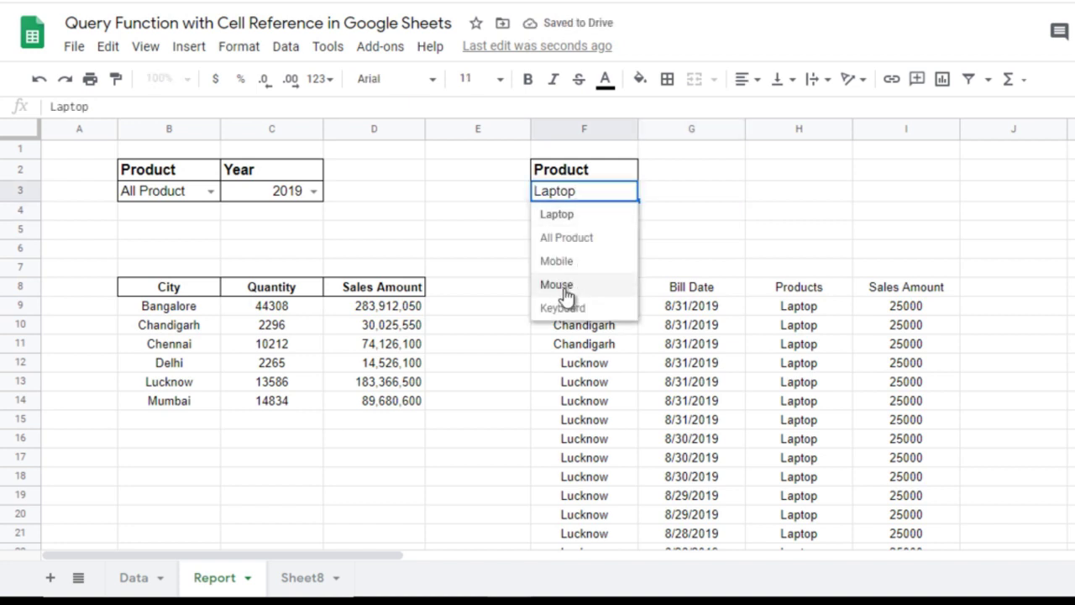
{"action": "left_click", "coordinate": [558, 285]}
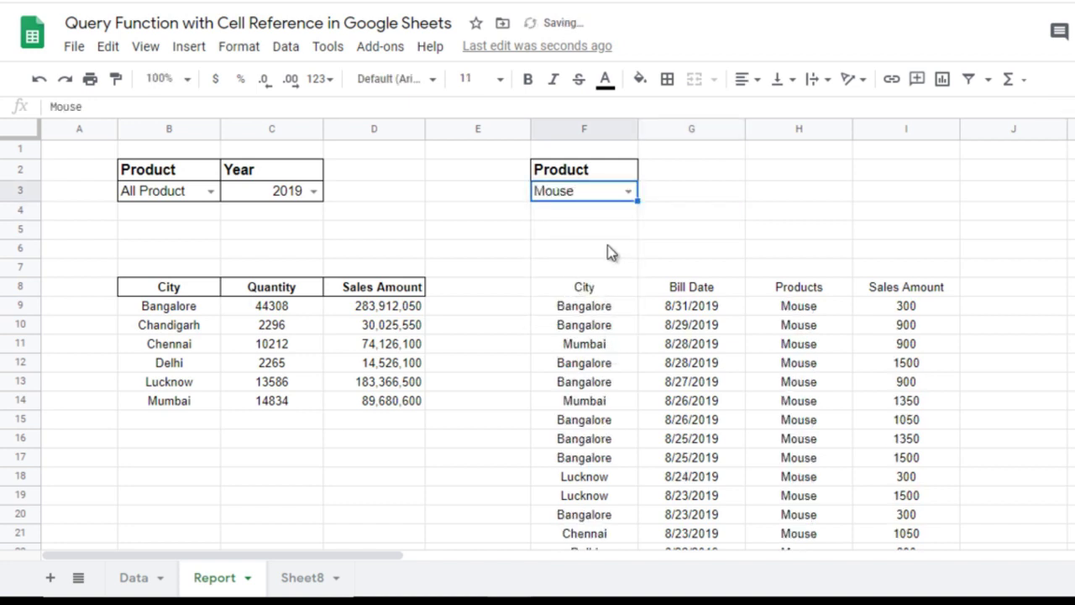
{"action": "left_click", "coordinate": [580, 248]}
{"action": "key", "text": "Down"}
{"action": "key", "text": "Down"}
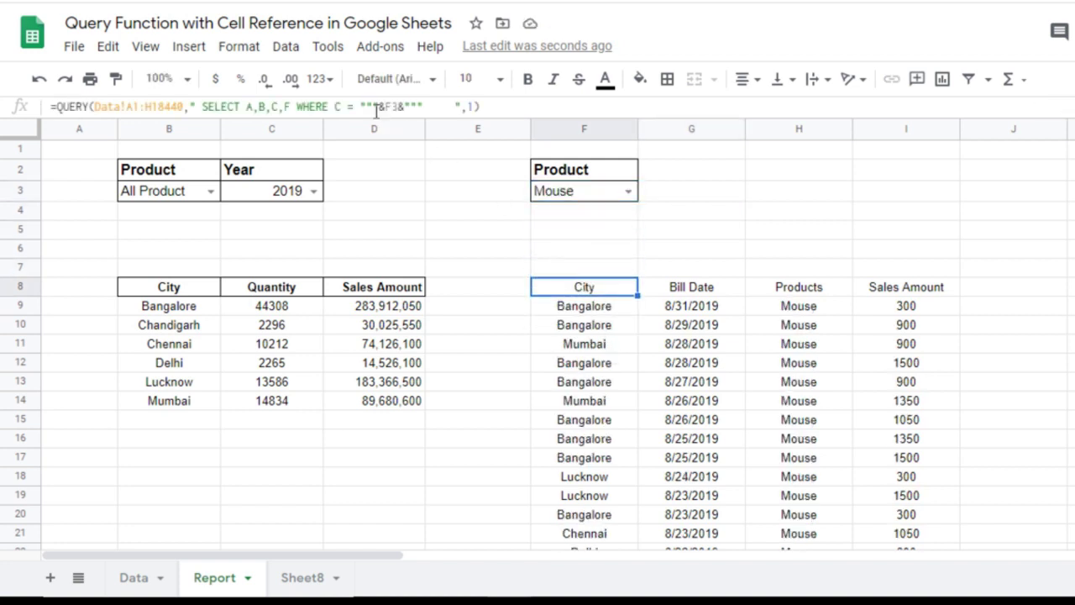
Inspect F8's F3 criterion, then switch F3 to All Product, leaving only headers
{"action": "left_click", "coordinate": [368, 106]}
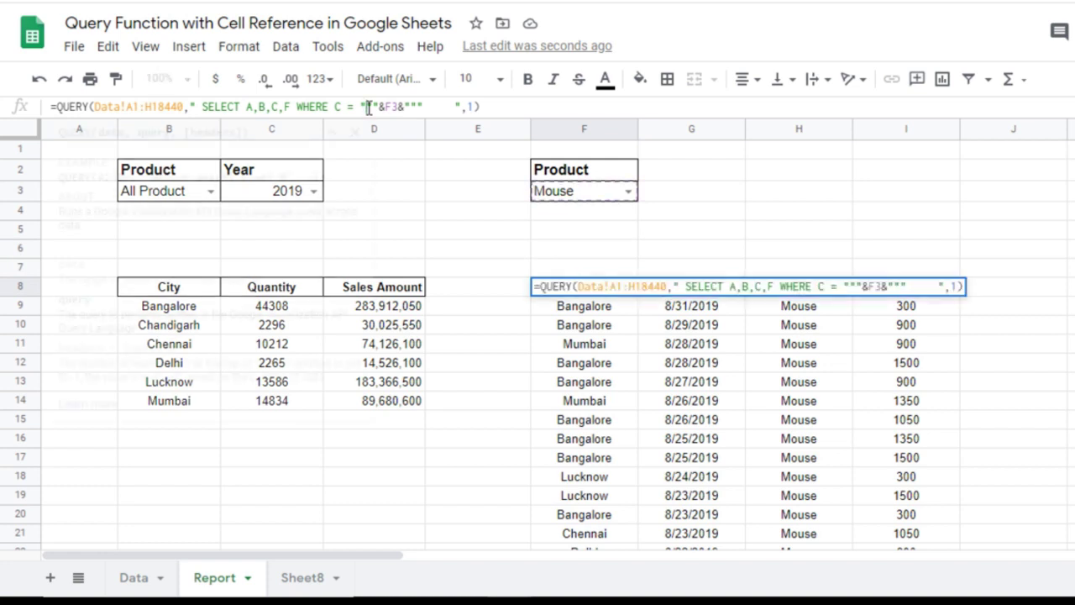
{"action": "left_click", "coordinate": [418, 107], "text": "shift"}
{"action": "key", "text": "shift+Left"}
{"action": "key", "text": "shift+Left"}
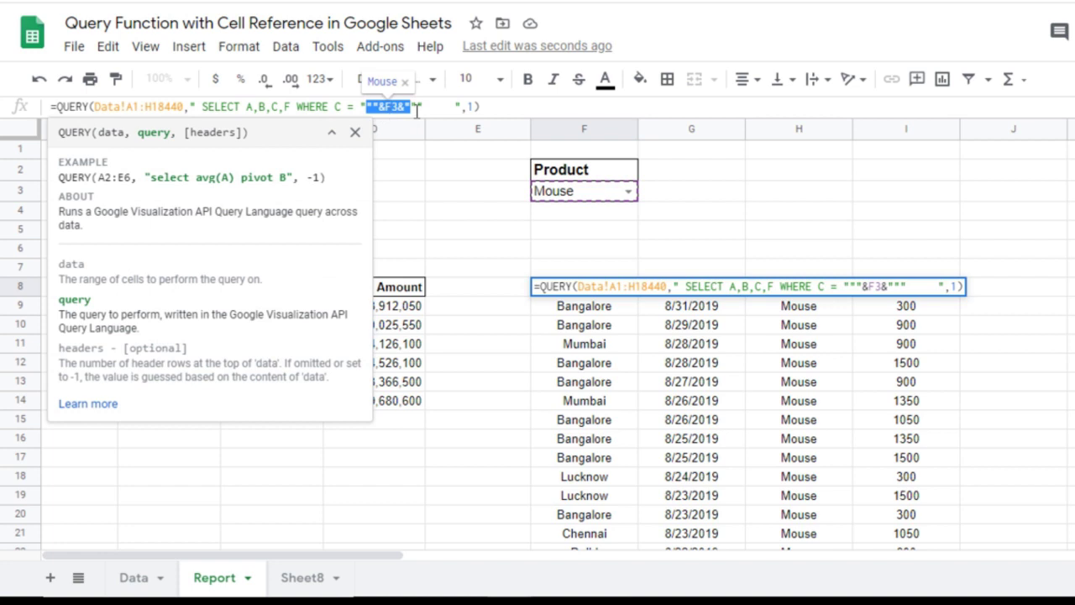
{"action": "left_click", "coordinate": [413, 107], "text": "shift"}
{"action": "key", "text": "Escape"}
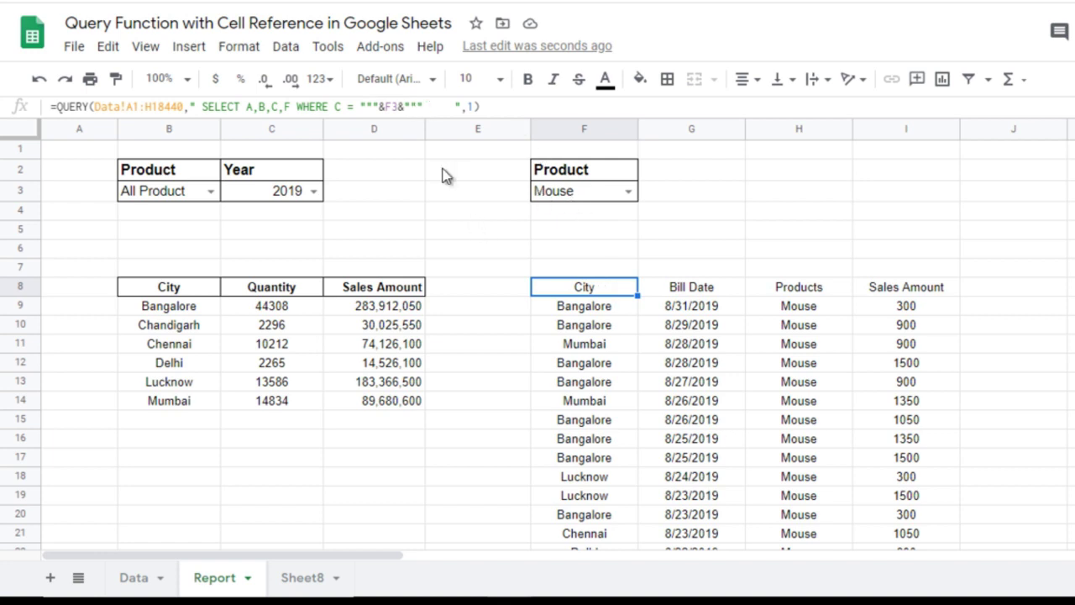
{"action": "left_click", "coordinate": [629, 191]}
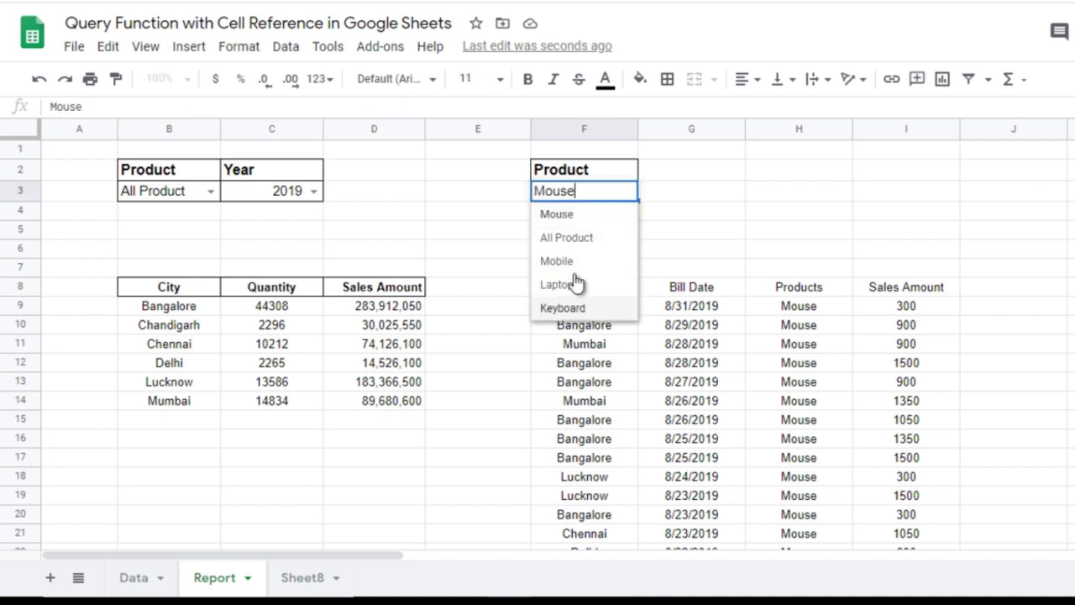
{"action": "left_click", "coordinate": [584, 240]}
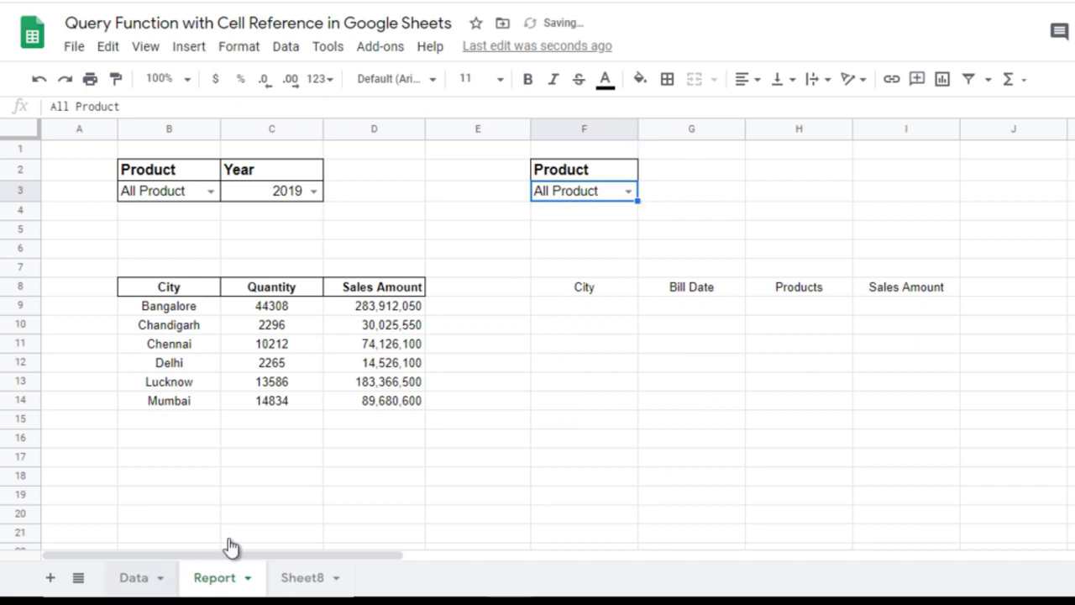
{"action": "left_click", "coordinate": [300, 578]}
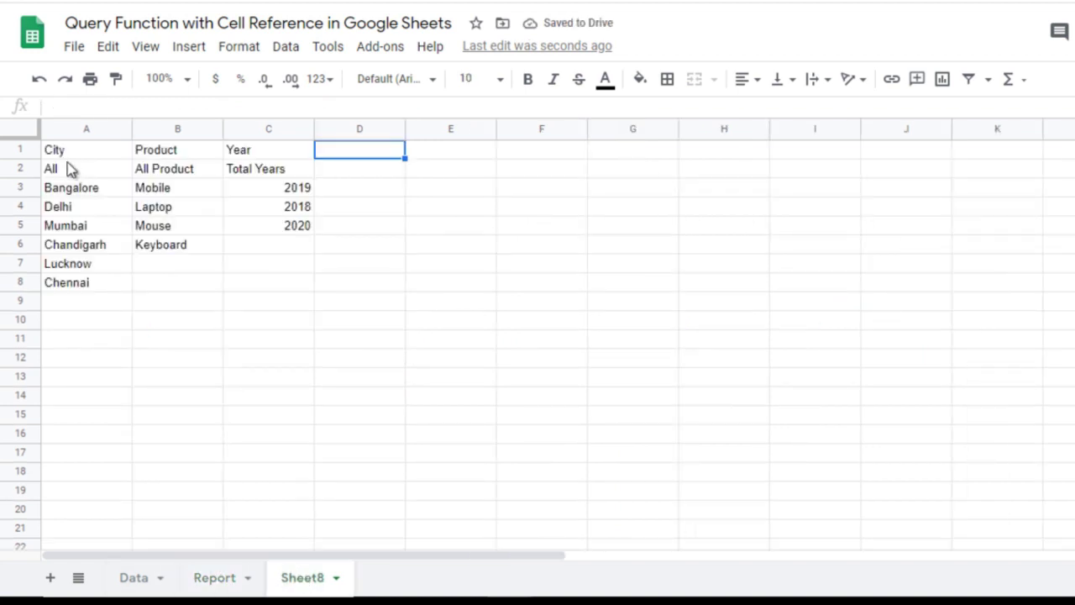
{"action": "left_click_drag", "start_coordinate": [70, 169], "coordinate": [84, 284]}
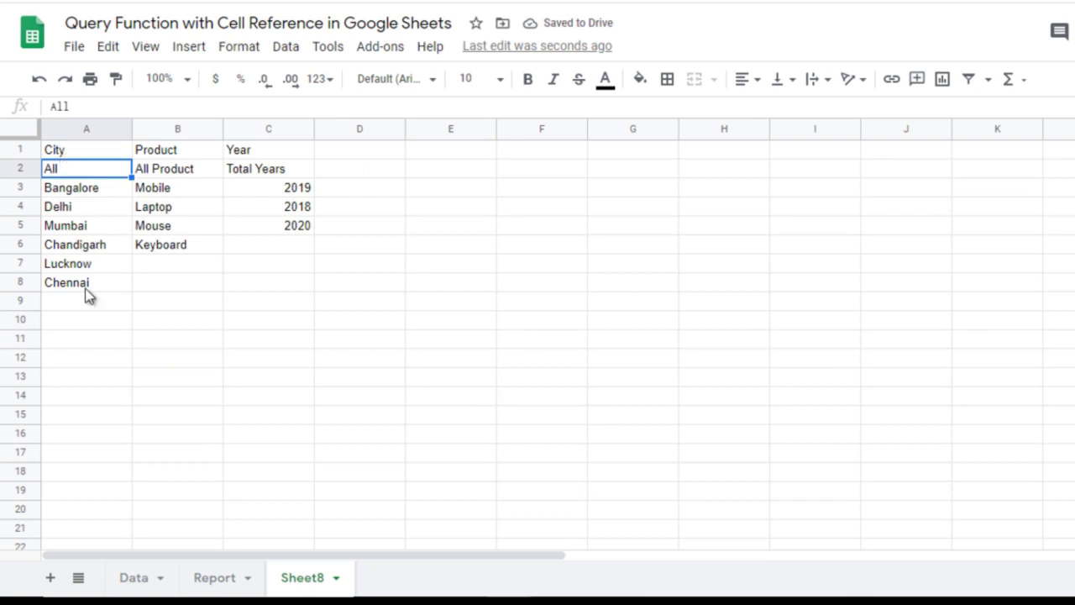
{"action": "left_click", "coordinate": [67, 173]}
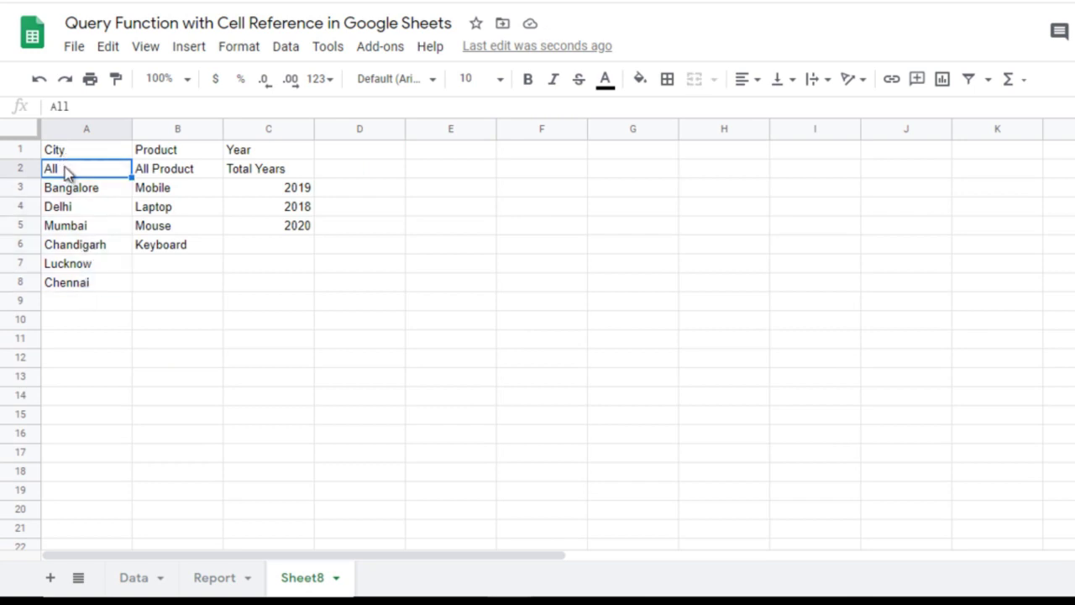
{"action": "left_click", "coordinate": [173, 170]}
{"action": "left_click", "coordinate": [163, 190]}
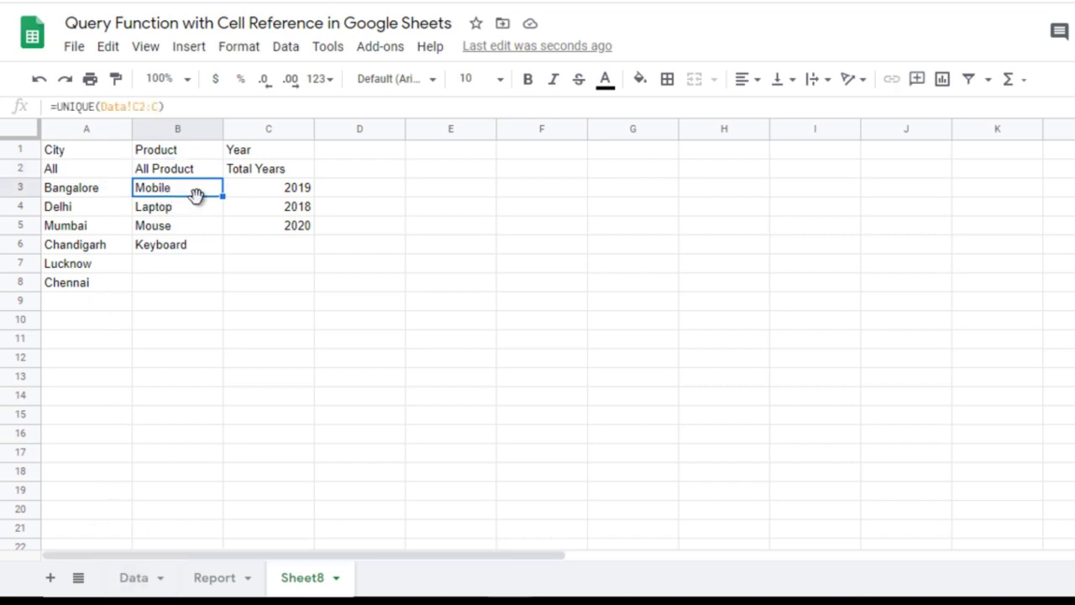
{"action": "left_click", "coordinate": [164, 173]}
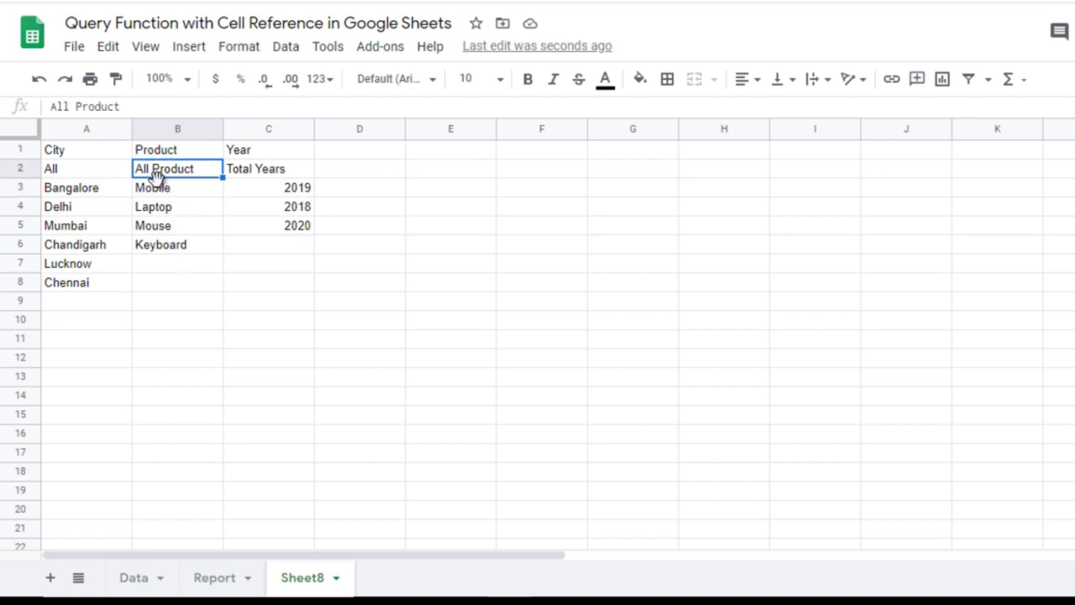
{"action": "left_click", "coordinate": [166, 192]}
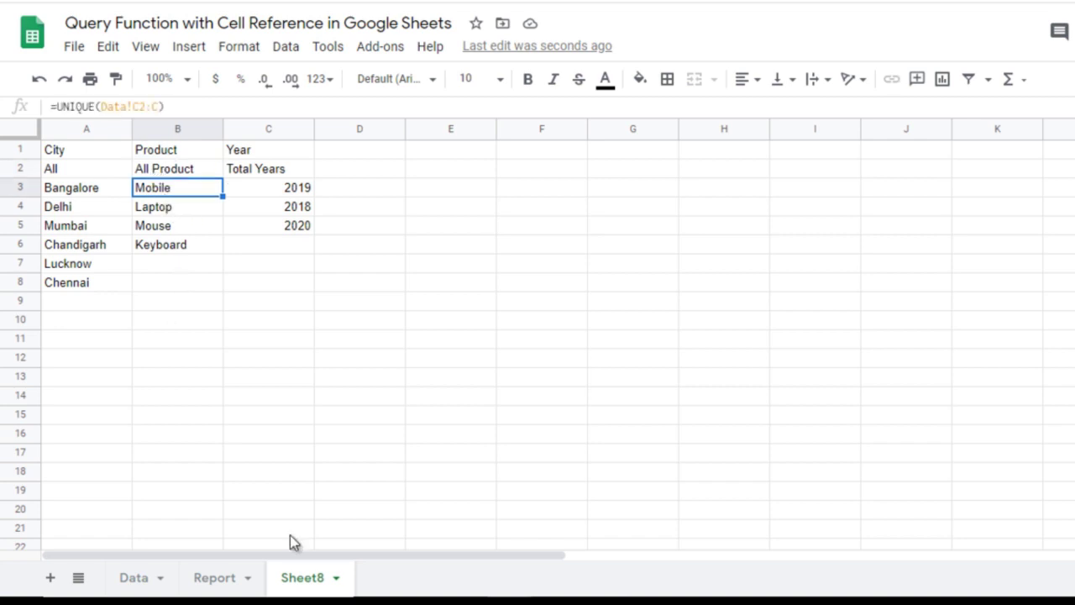
{"action": "left_click", "coordinate": [235, 578]}
{"action": "left_click", "coordinate": [584, 286]}
{"action": "left_click", "coordinate": [216, 192]}
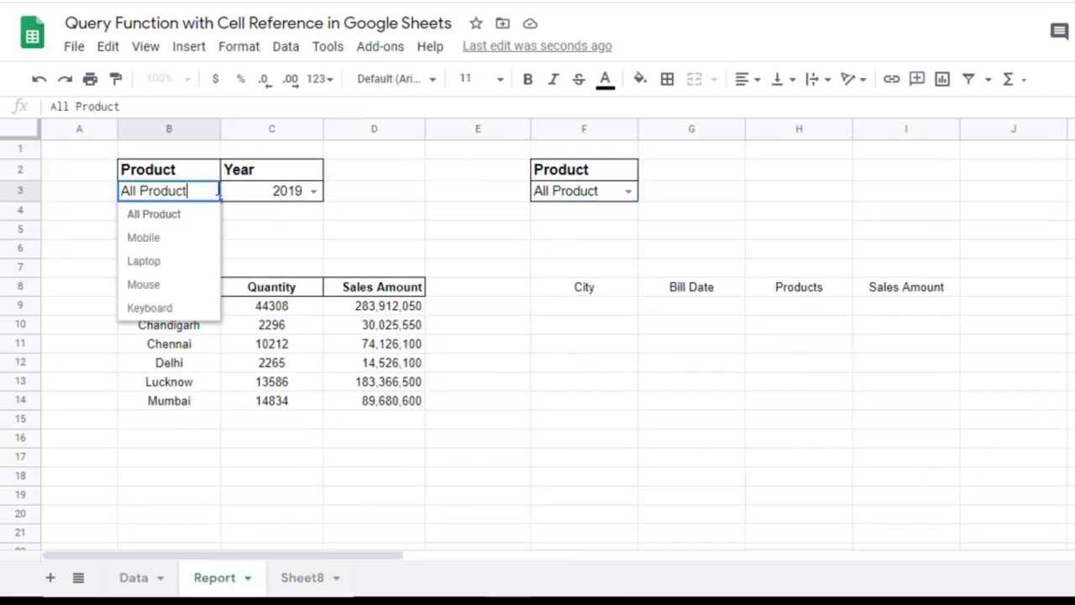
{"action": "left_click", "coordinate": [173, 285]}
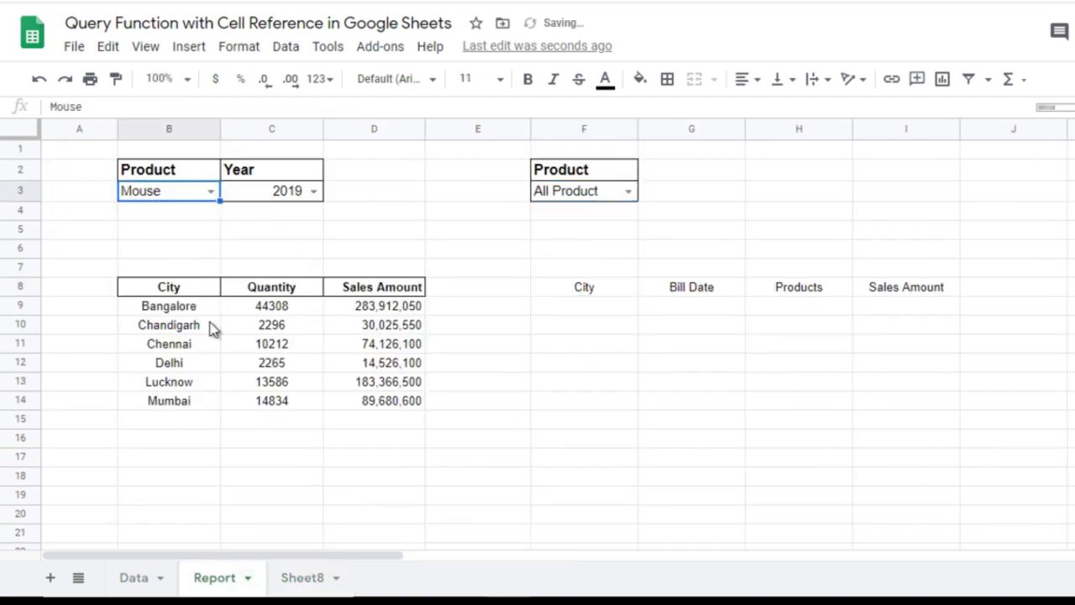
{"action": "left_click", "coordinate": [212, 194]}
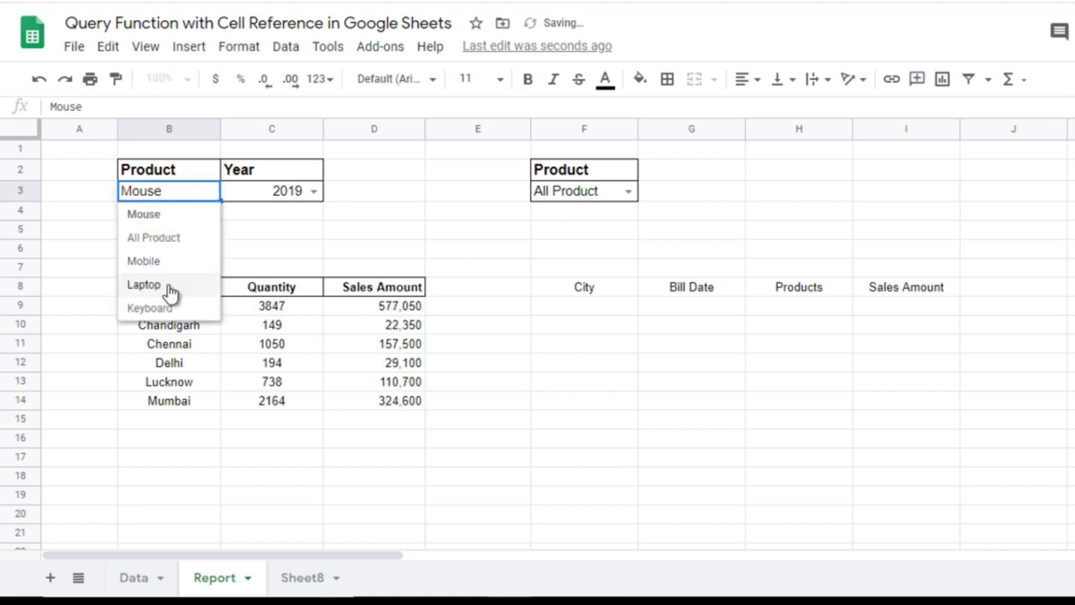
{"action": "left_click", "coordinate": [149, 308]}
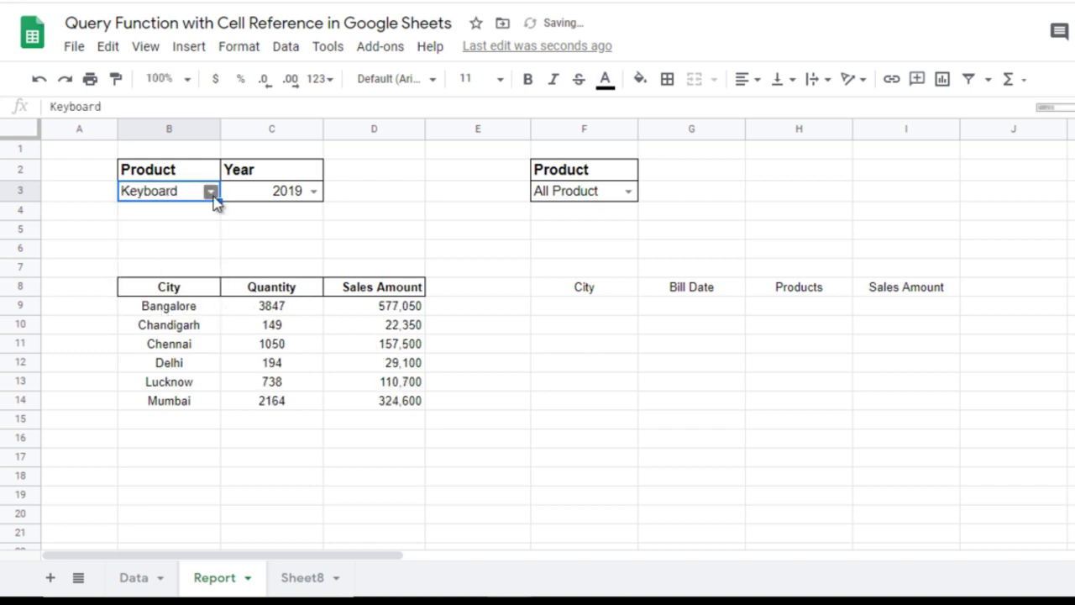
{"action": "left_click", "coordinate": [211, 193]}
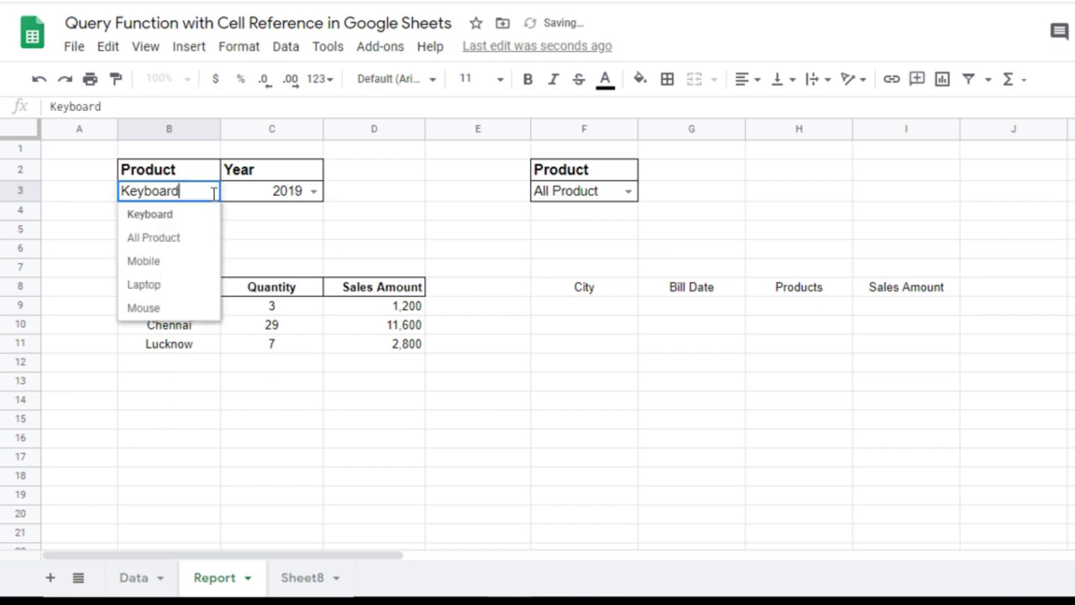
{"action": "left_click", "coordinate": [174, 239]}
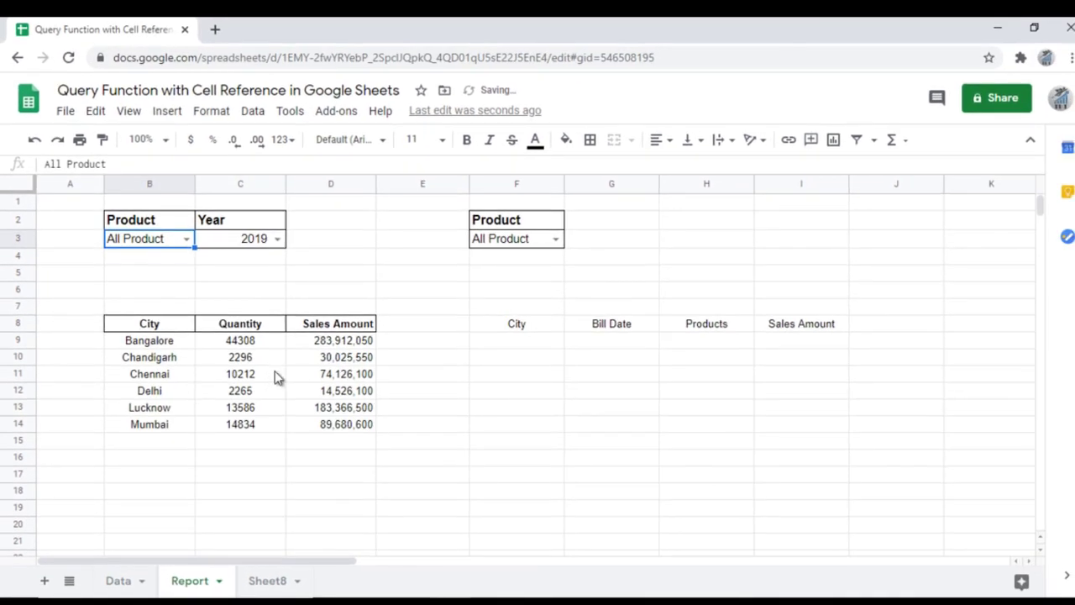
Review B8's IF formula in the expanded formula bar
{"action": "left_click", "coordinate": [156, 342]}
{"action": "left_click", "coordinate": [156, 324]}
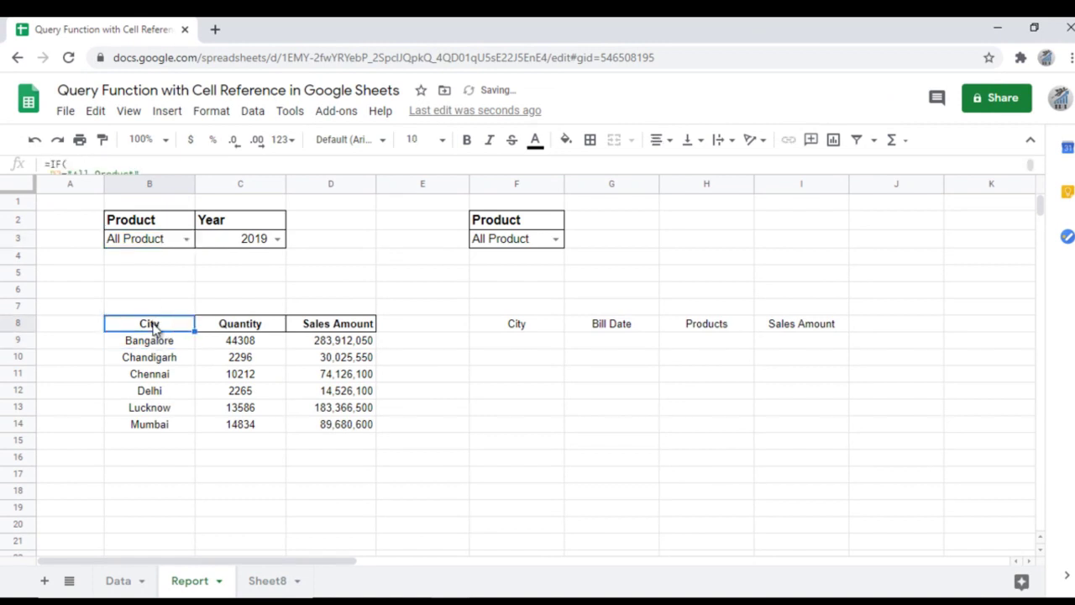
{"action": "left_click_drag", "start_coordinate": [432, 177], "coordinate": [412, 363]}
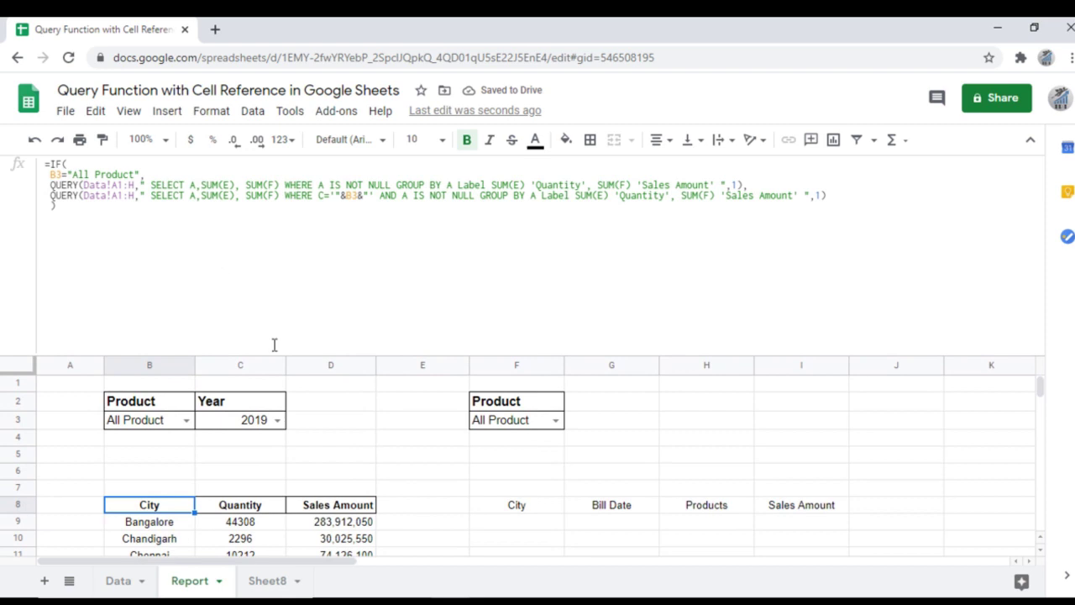
{"action": "left_click", "coordinate": [516, 505]}
Enter =IF(F3="All Product",1,0) in G6
{"action": "left_click", "coordinate": [586, 472]}
{"action": "type", "text": "="}
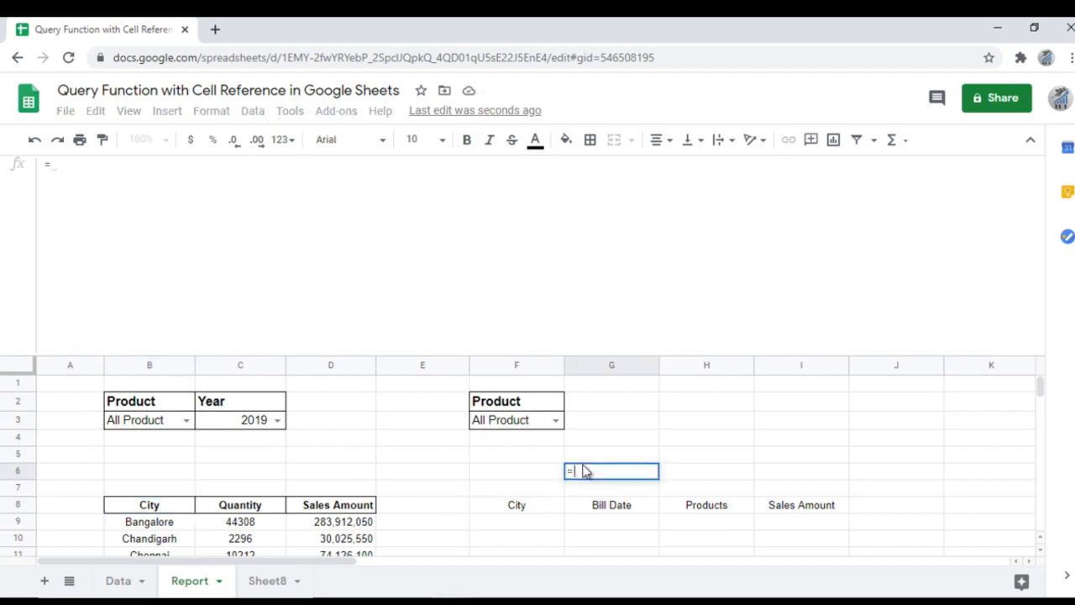
{"action": "type", "text": "IF("}
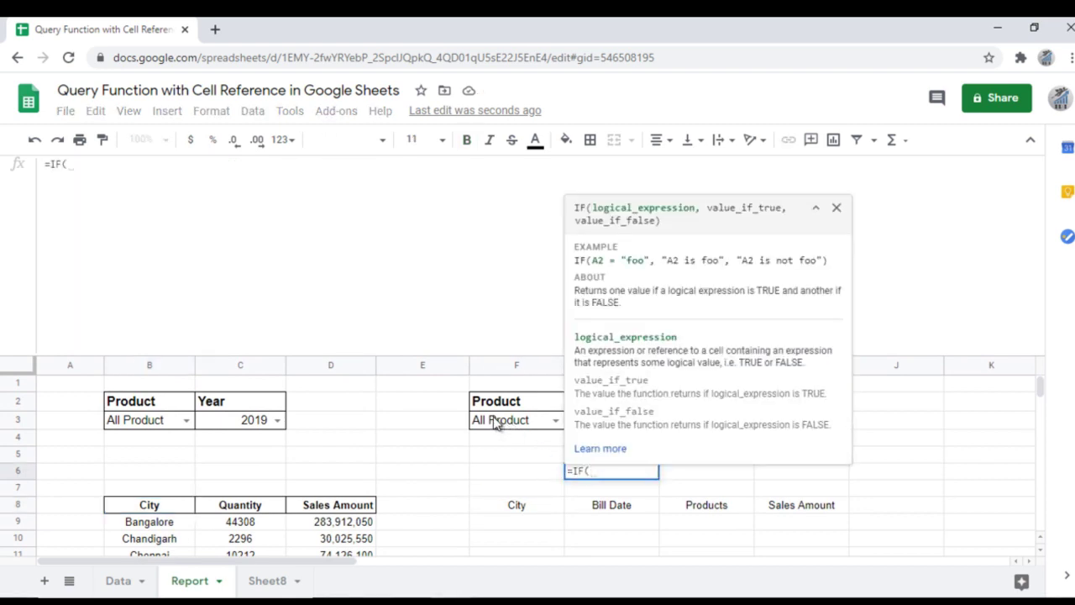
{"action": "left_click", "coordinate": [495, 422]}
{"action": "type", "text": "="}
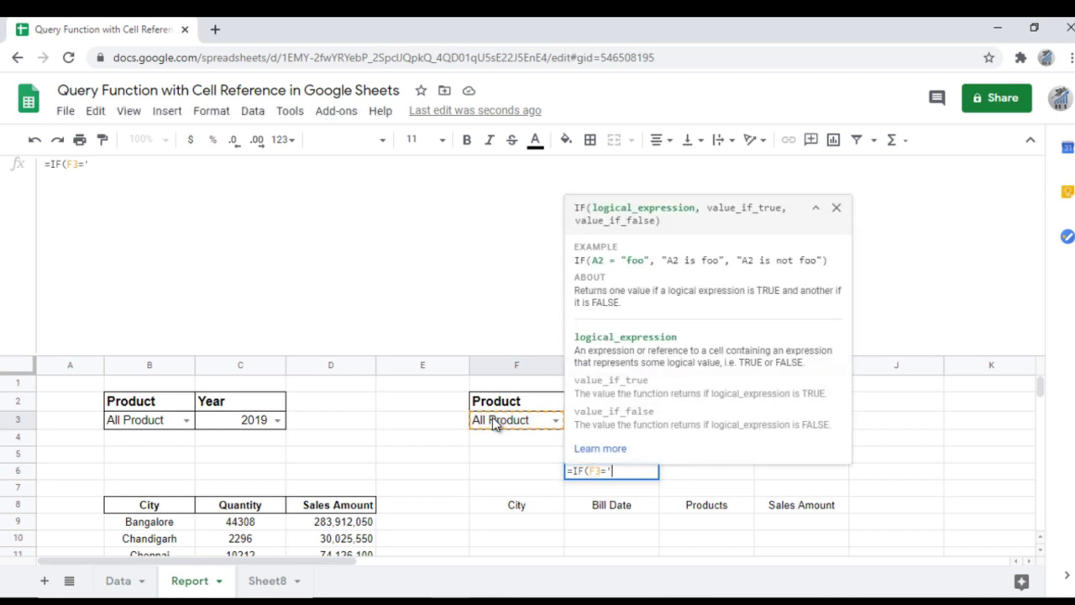
{"action": "type", "text": "\"All P"}
{"action": "type", "text": "roduct\""}
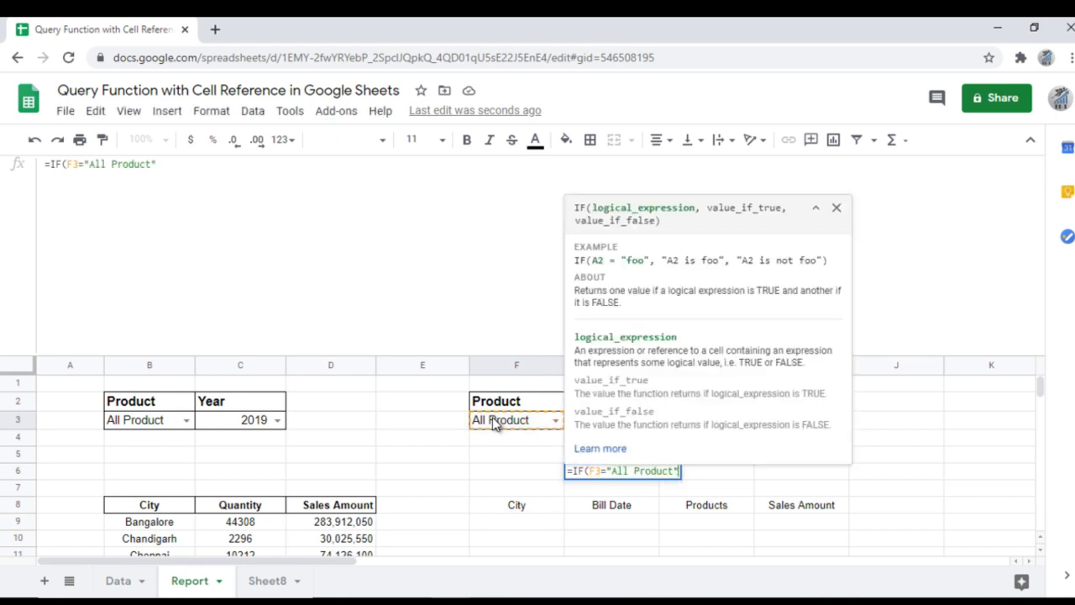
{"action": "type", "text": ", 1,"}
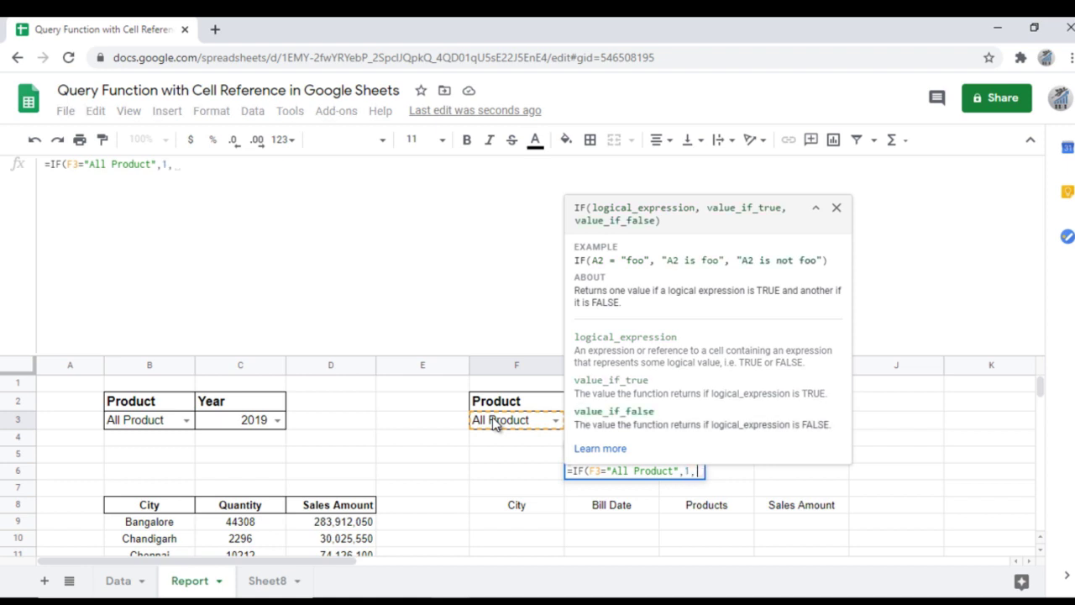
{"action": "type", "text": "0)"}
{"action": "key", "text": "Return"}
Copy the QUERY formula text from cell F8 without changing it
{"action": "key", "text": "Up"}
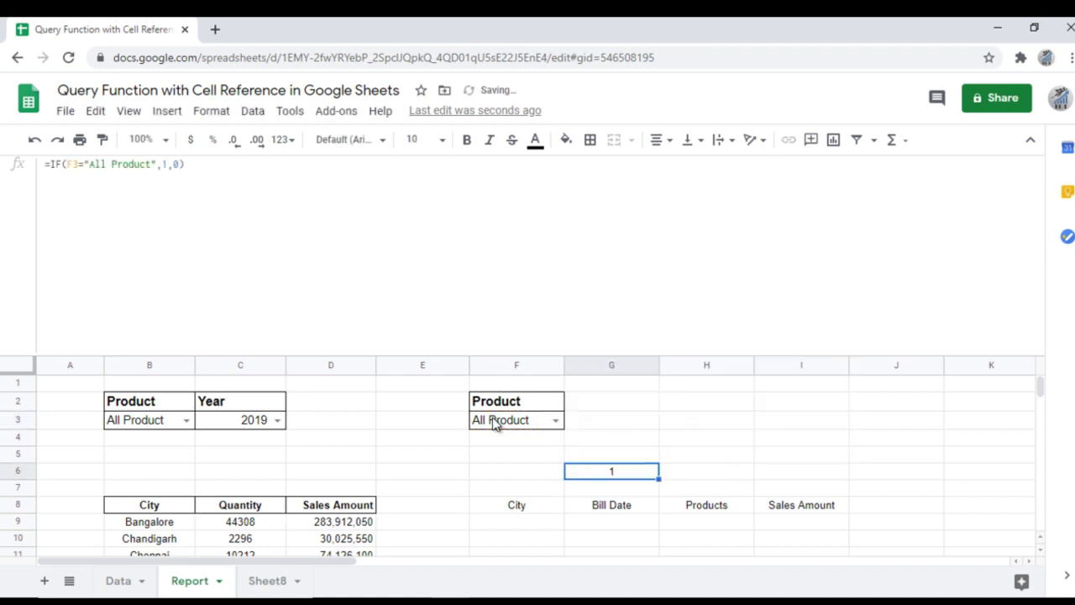
{"action": "key", "text": "Down"}
{"action": "key", "text": "Down"}
{"action": "key", "text": "Left"}
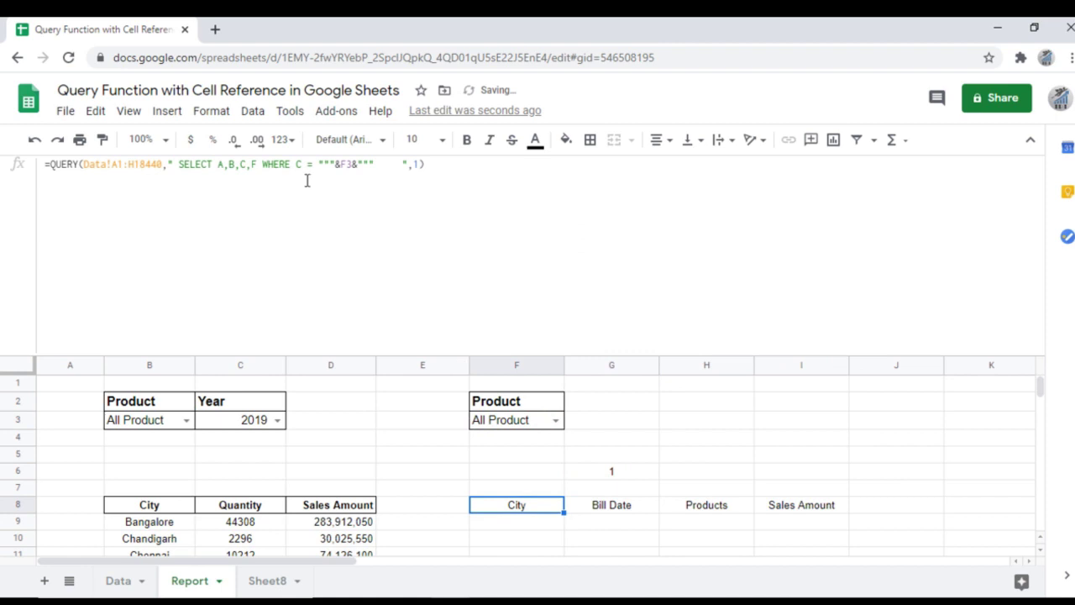
{"action": "triple_click", "coordinate": [291, 165]}
{"action": "key", "text": "ctrl+c"}
{"action": "key", "text": "Escape"}
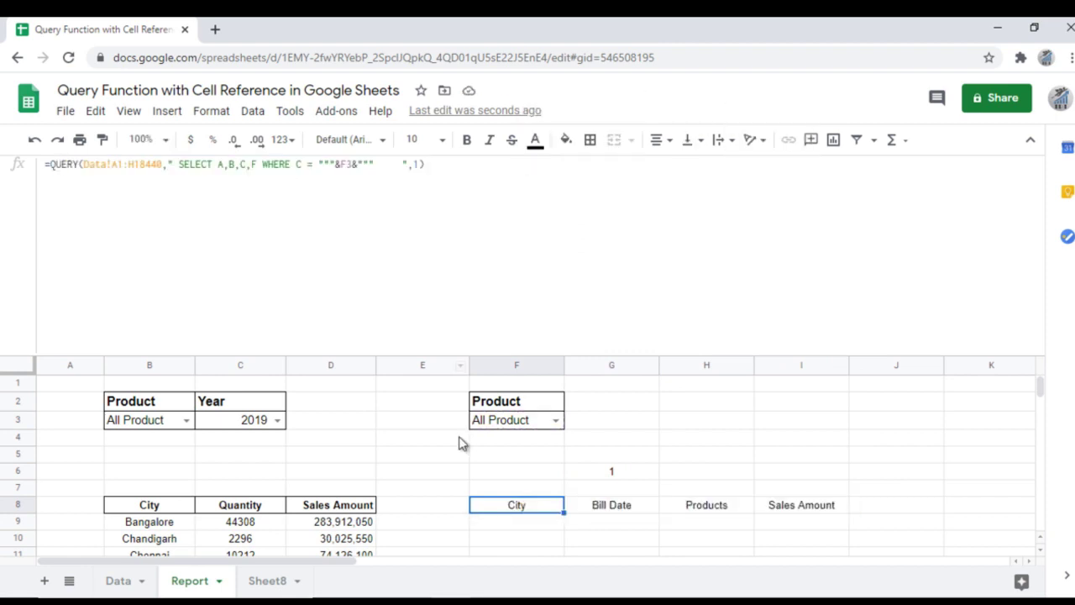
In G6's IF, use the unfiltered QUERY for the first result and the F3-filtered QUERY for the second
{"action": "double_click", "coordinate": [601, 476]}
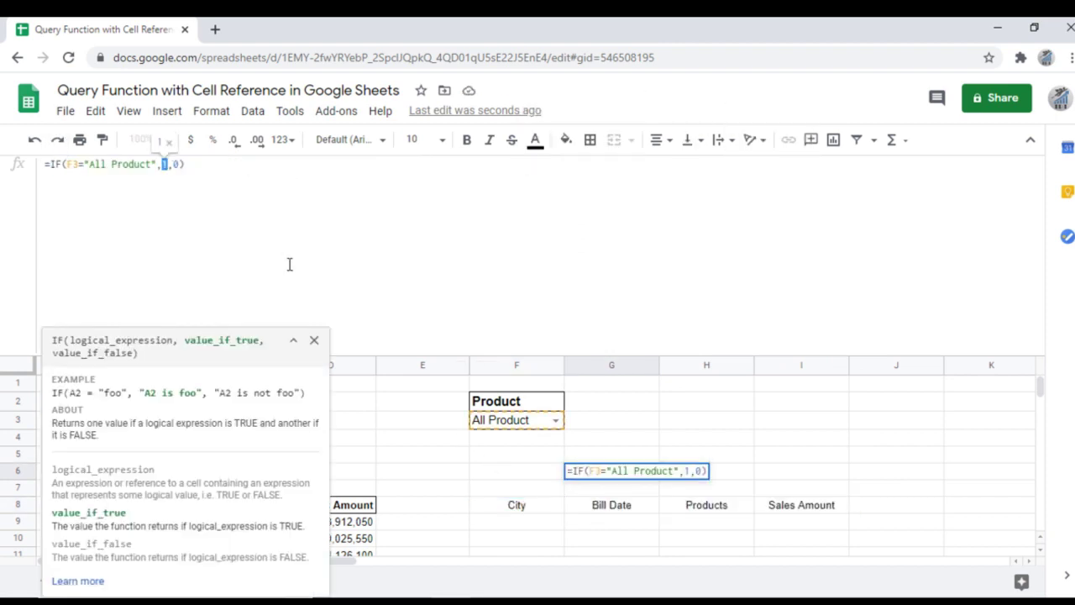
{"action": "key", "text": "ctrl+v"}
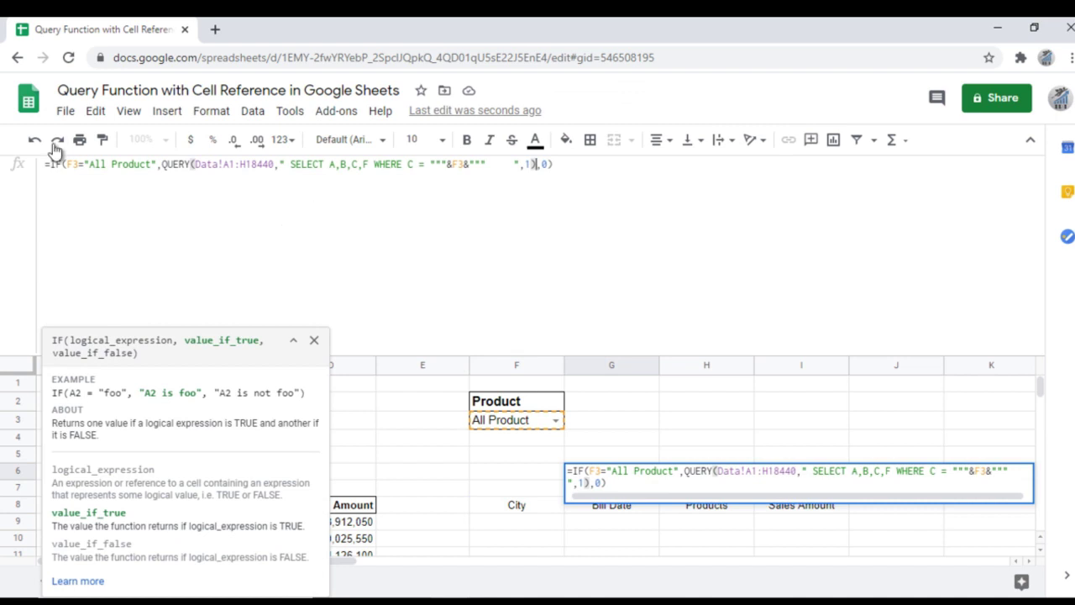
{"action": "left_click", "coordinate": [372, 164]}
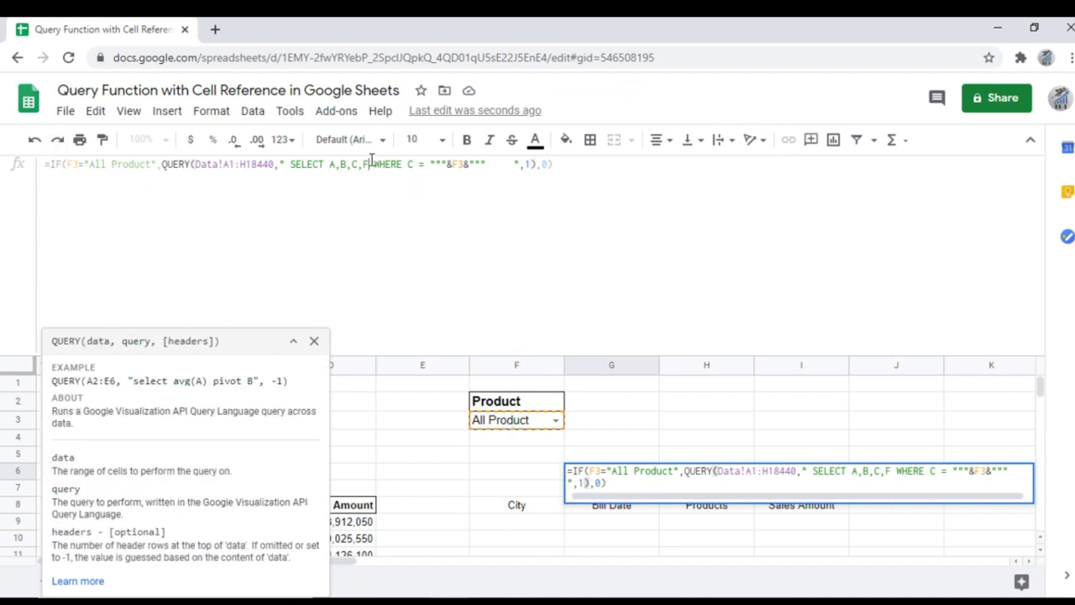
{"action": "left_click", "coordinate": [510, 164], "text": "shift"}
{"action": "key", "text": "BackSpace"}
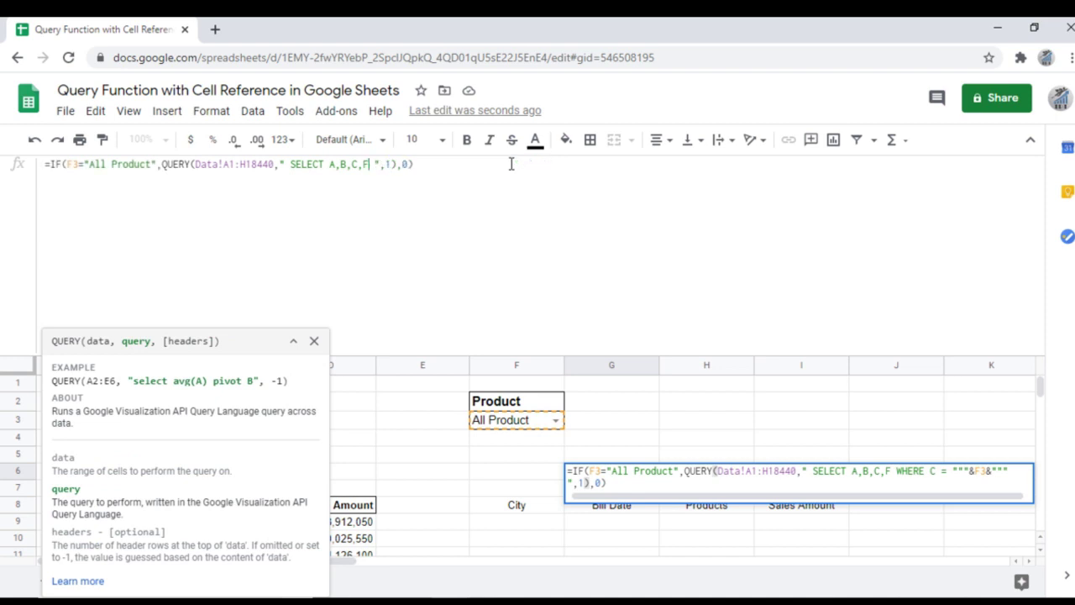
{"action": "key", "text": "Right"}
{"action": "key", "text": "Right"}
{"action": "key", "text": "Right"}
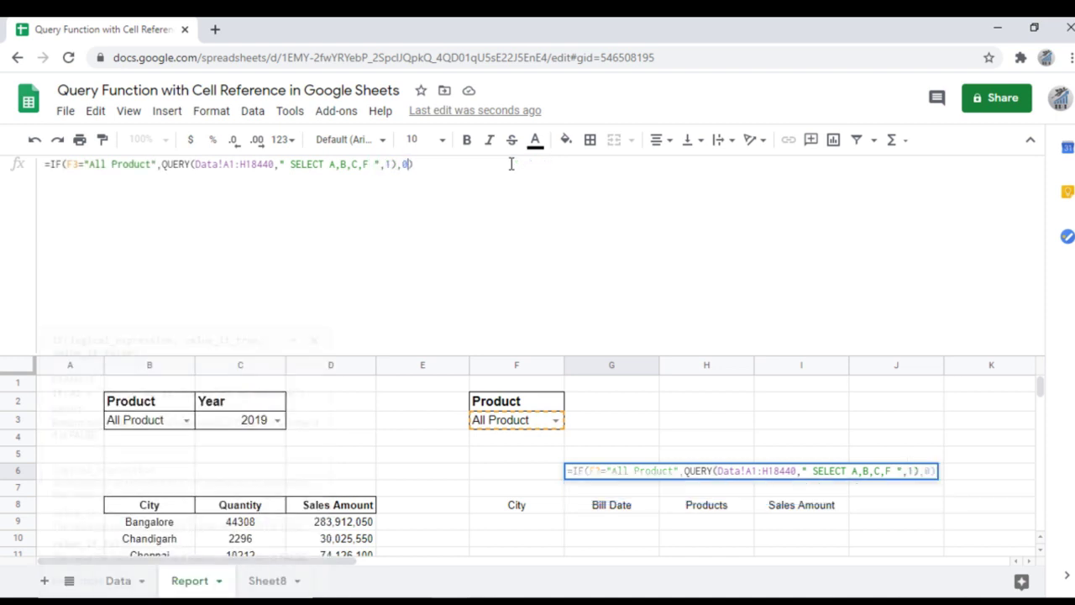
{"action": "key", "text": "Right"}
{"action": "key", "text": "ctrl+v"}
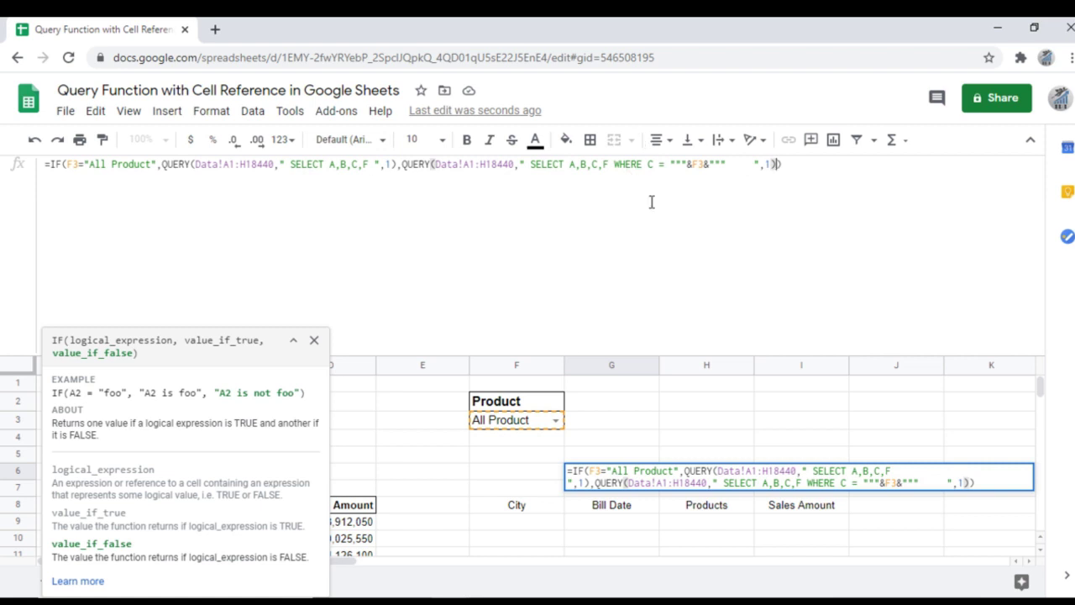
{"action": "key", "text": "Return"}
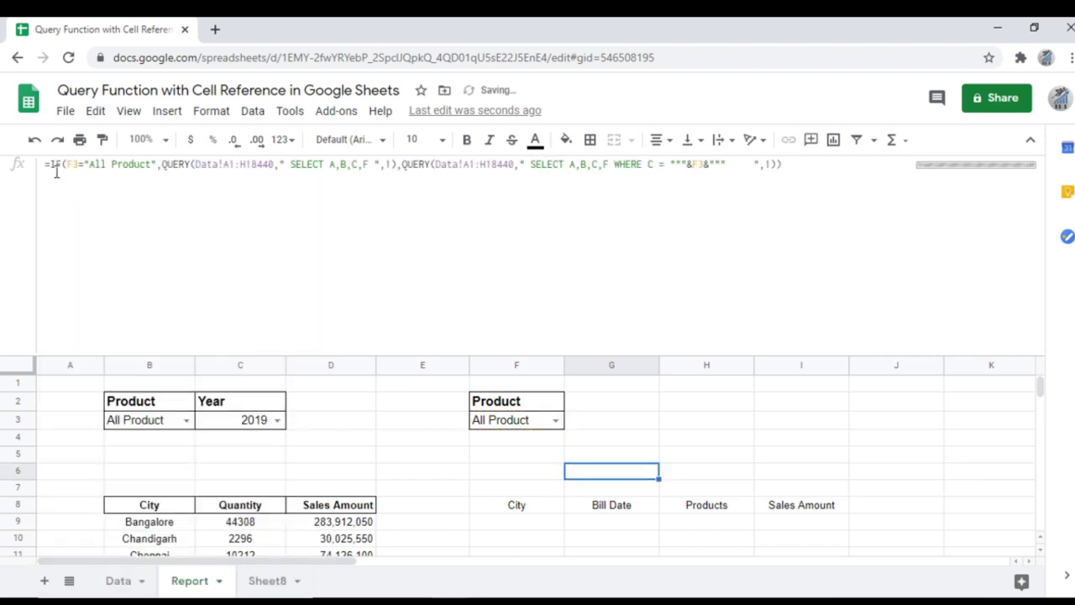
Cut the finished IF formula out of G6, leaving the cell empty
{"action": "left_click", "coordinate": [50, 166]}
{"action": "key", "text": "shift+End"}
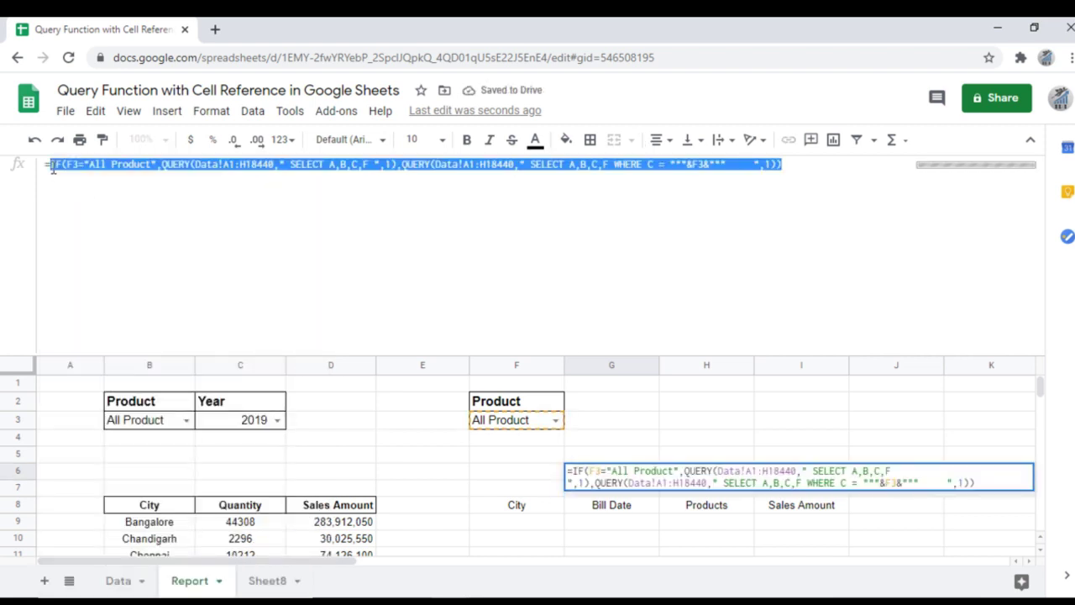
{"action": "key", "text": "ctrl+x"}
{"action": "key", "text": "Return"}
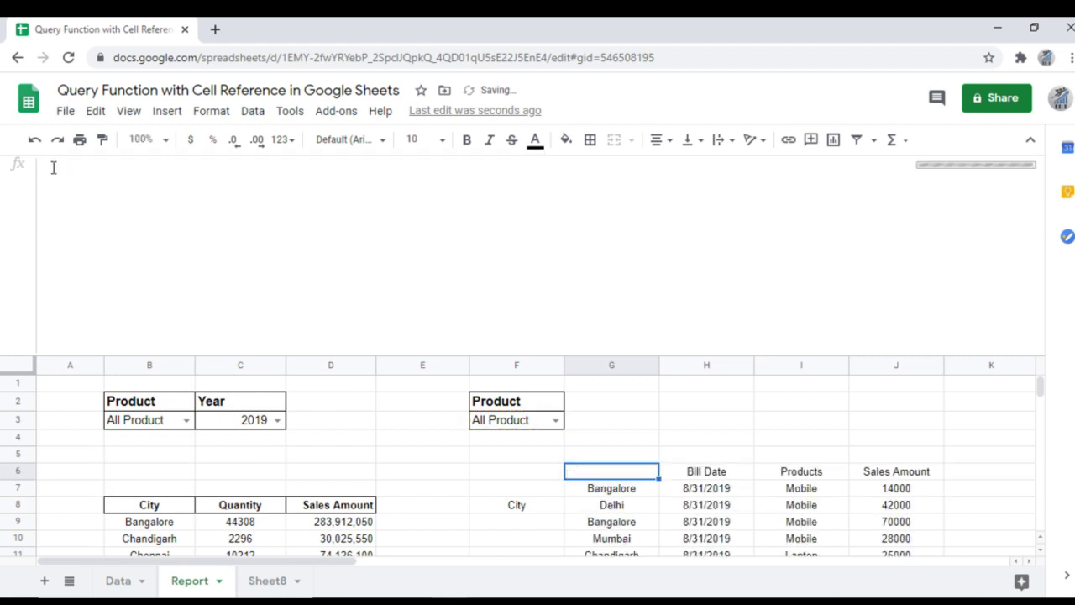
Replace F8's QUERY with the pasted IF formula
{"action": "key", "text": "Left"}
{"action": "key", "text": "Down"}
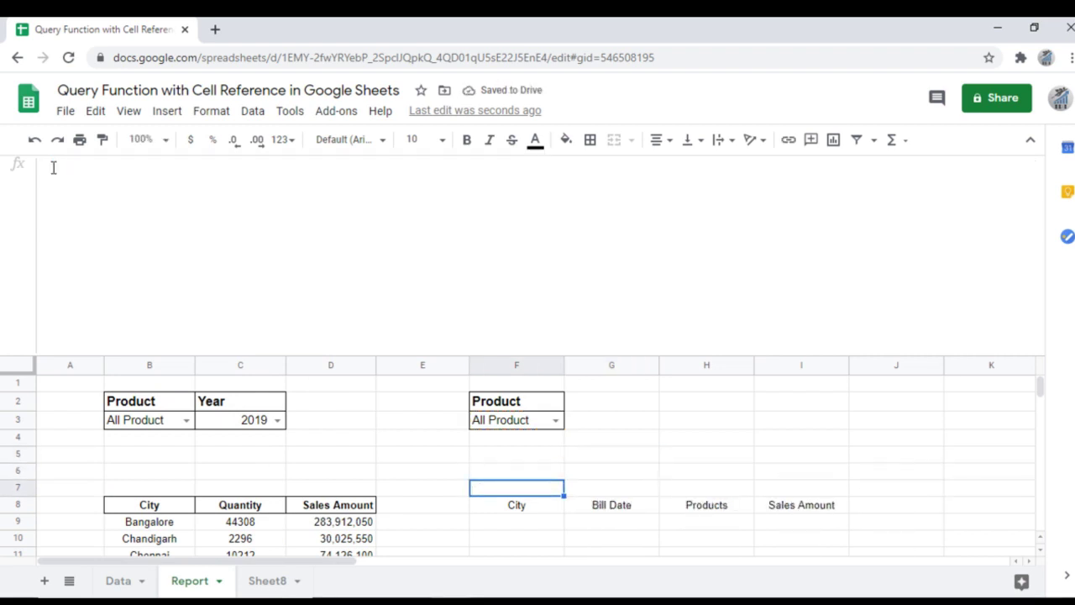
{"action": "key", "text": "Down"}
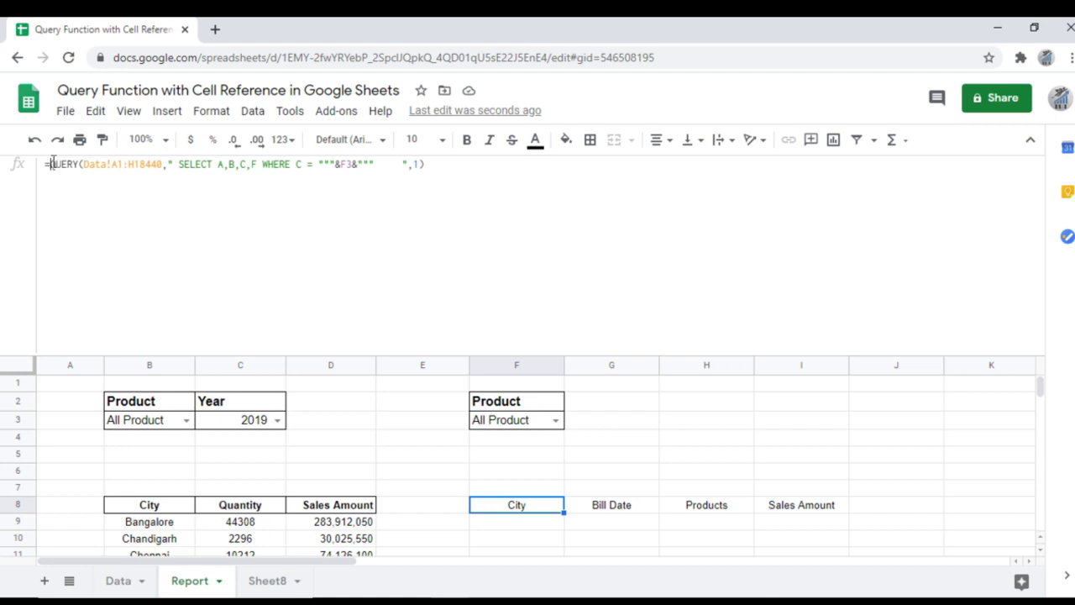
{"action": "left_click", "coordinate": [53, 164]}
{"action": "key", "text": "shift+End"}
{"action": "key", "text": "ctrl+v"}
{"action": "key", "text": "Return"}
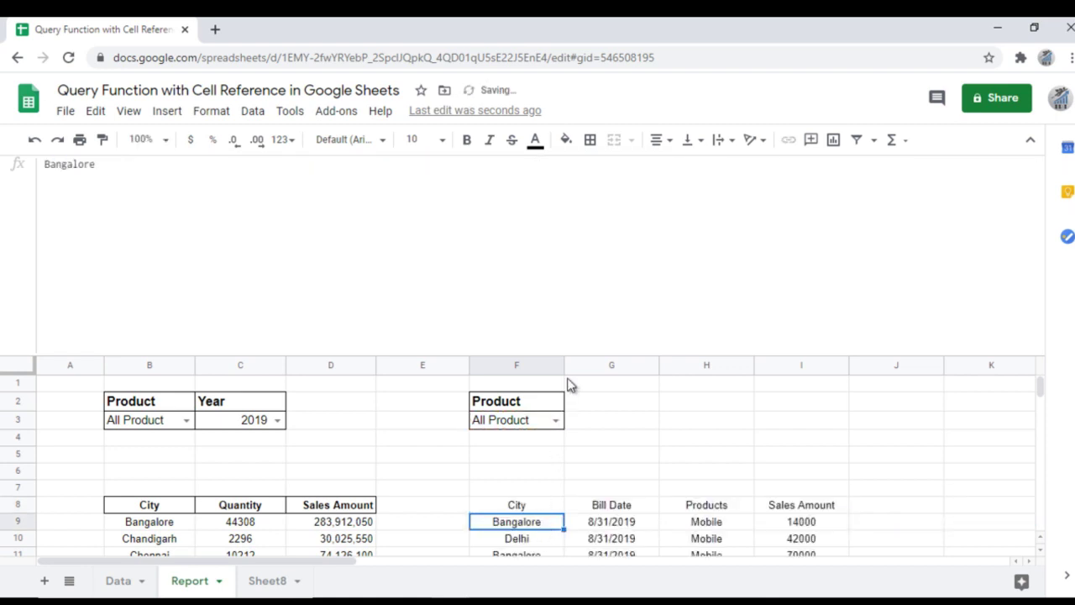
Test the report by setting F3 to Laptop, then back to All Product
{"action": "left_click", "coordinate": [556, 423]}
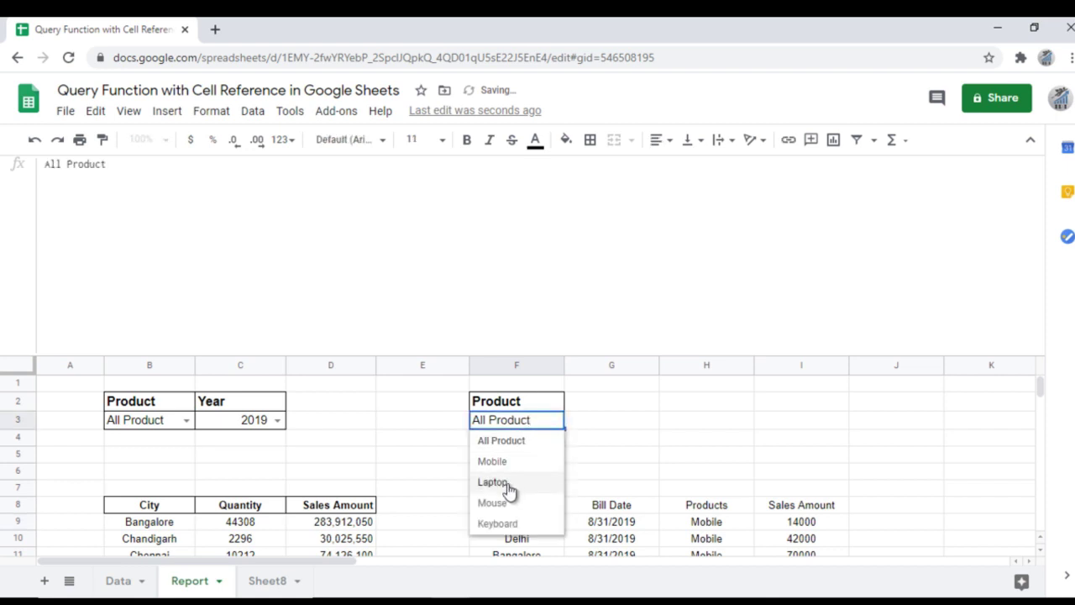
{"action": "left_click", "coordinate": [509, 484]}
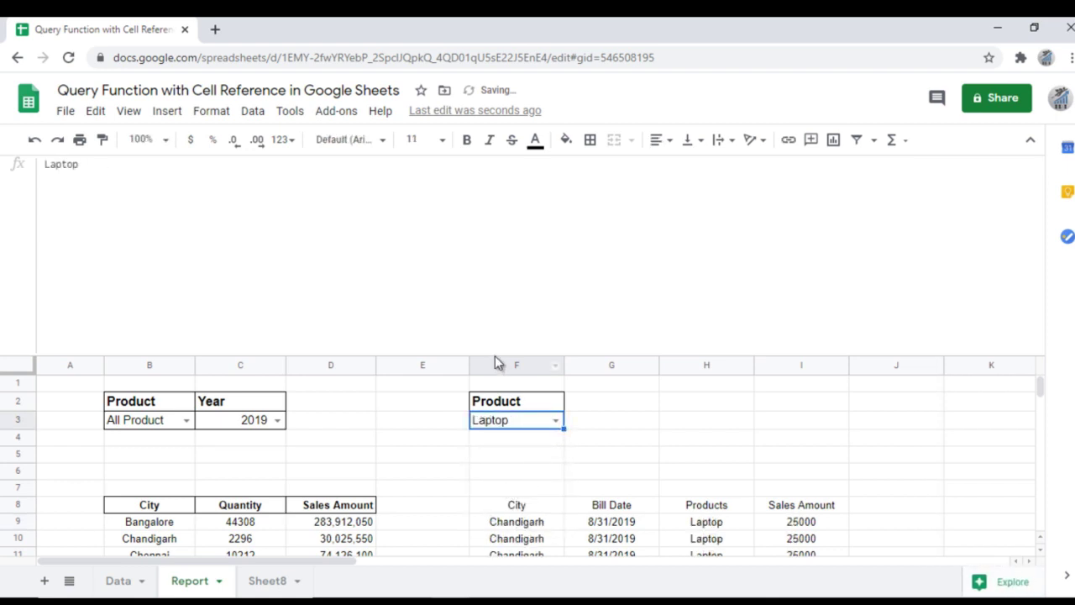
{"action": "left_click_drag", "start_coordinate": [495, 355], "coordinate": [497, 250]}
{"action": "key", "text": "Return"}
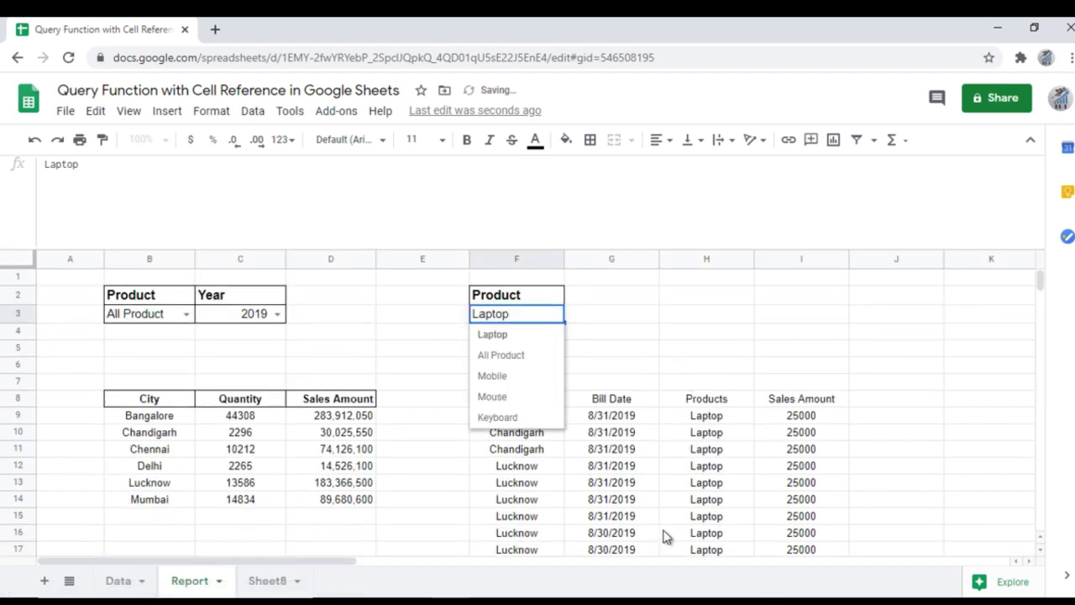
{"action": "left_click", "coordinate": [504, 357]}
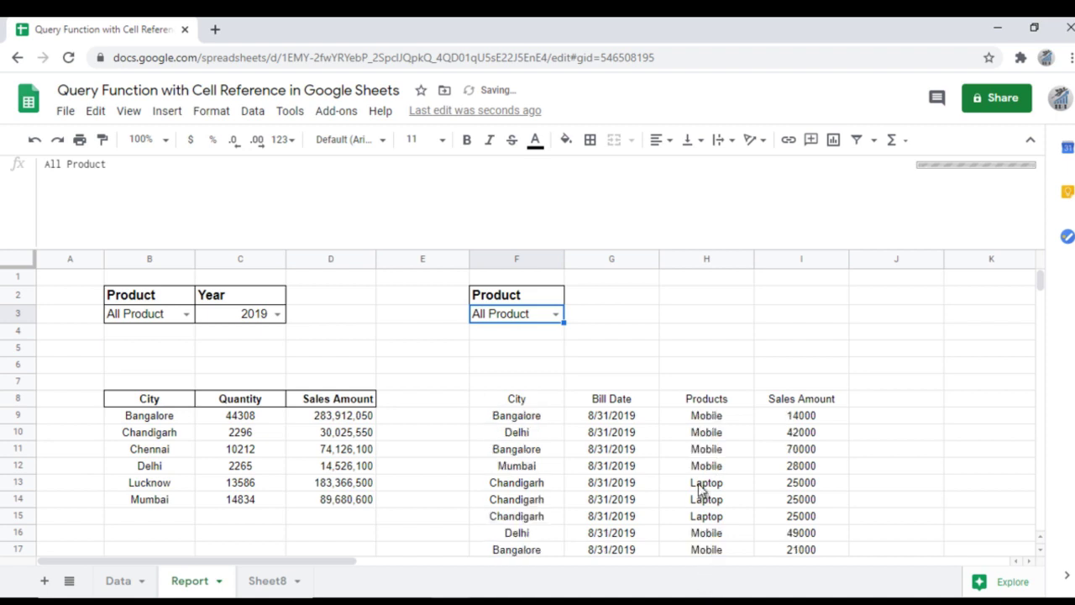
Put each QUERY in F8's IF formula on its own indented line and fit the formula bar
{"action": "left_click", "coordinate": [533, 401]}
{"action": "mouse_move", "coordinate": [410, 250]}
{"action": "left_mouse_down"}
{"action": "mouse_move", "coordinate": [410, 200]}
{"action": "mouse_move", "coordinate": [410, 255]}
{"action": "left_mouse_up"}
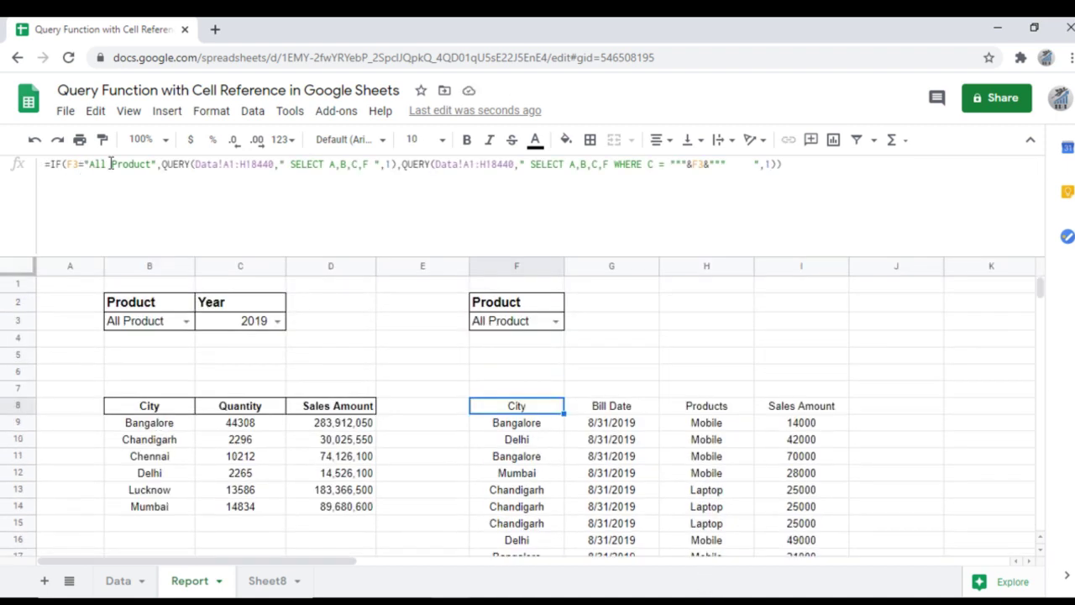
{"action": "left_click", "coordinate": [165, 164]}
{"action": "left_click", "coordinate": [161, 164]}
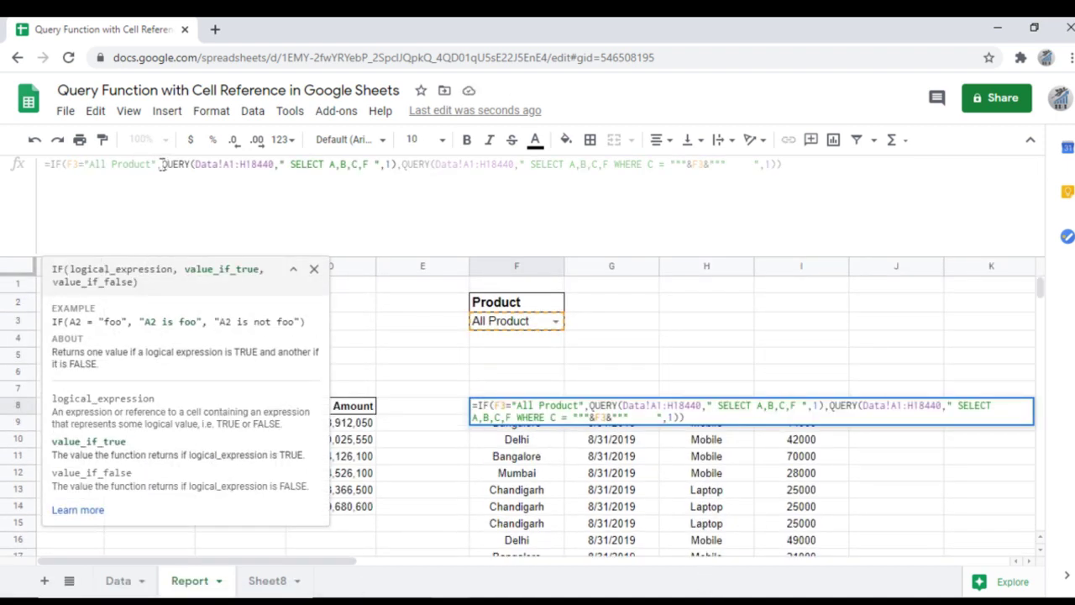
{"action": "key", "text": "alt+Return"}
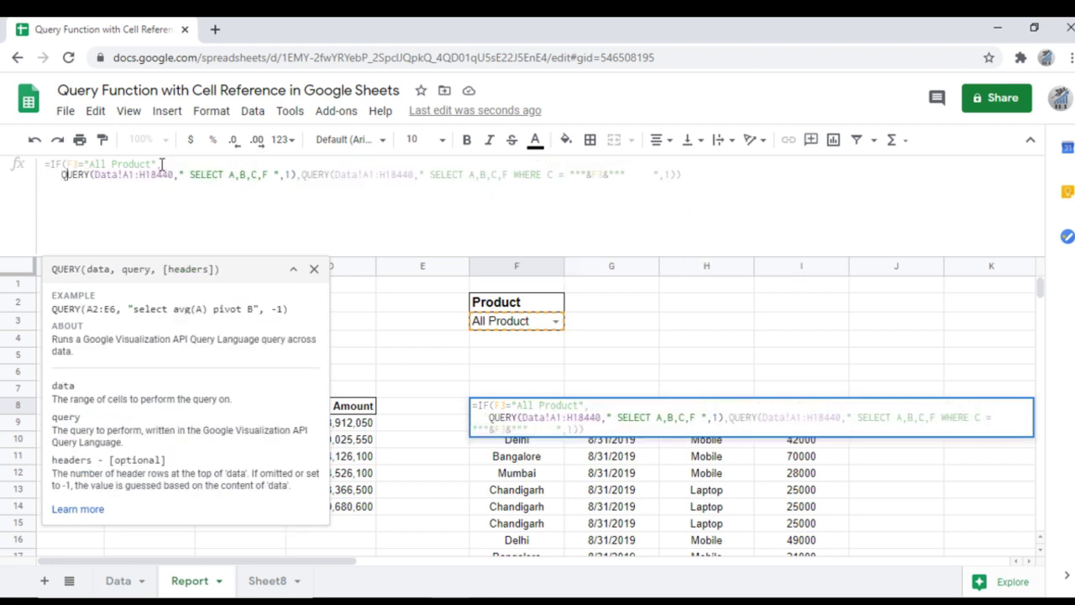
{"action": "left_click", "coordinate": [303, 174]}
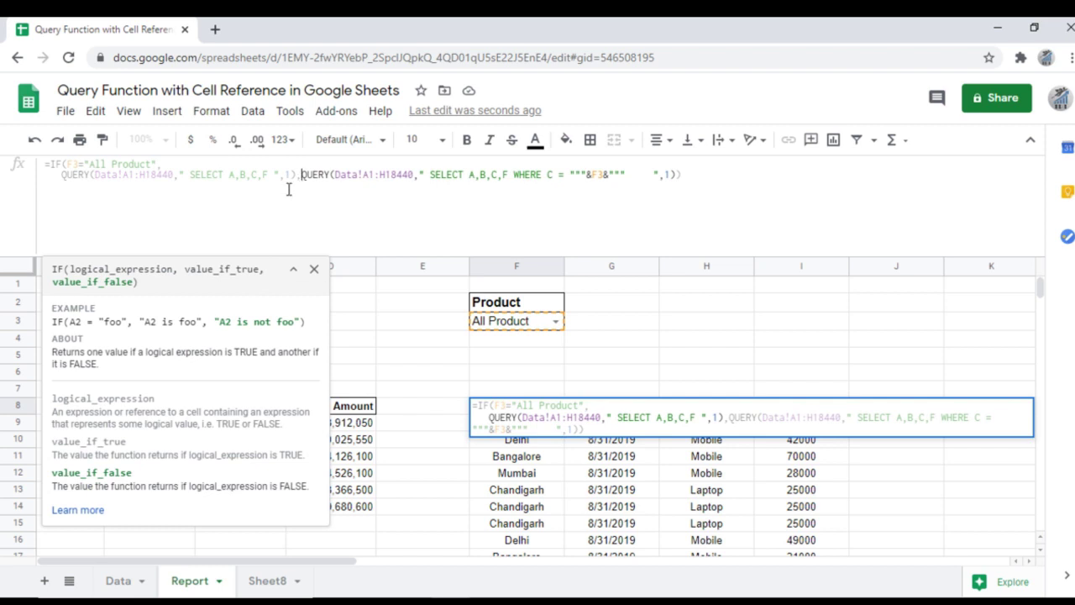
{"action": "key", "text": "alt+Return"}
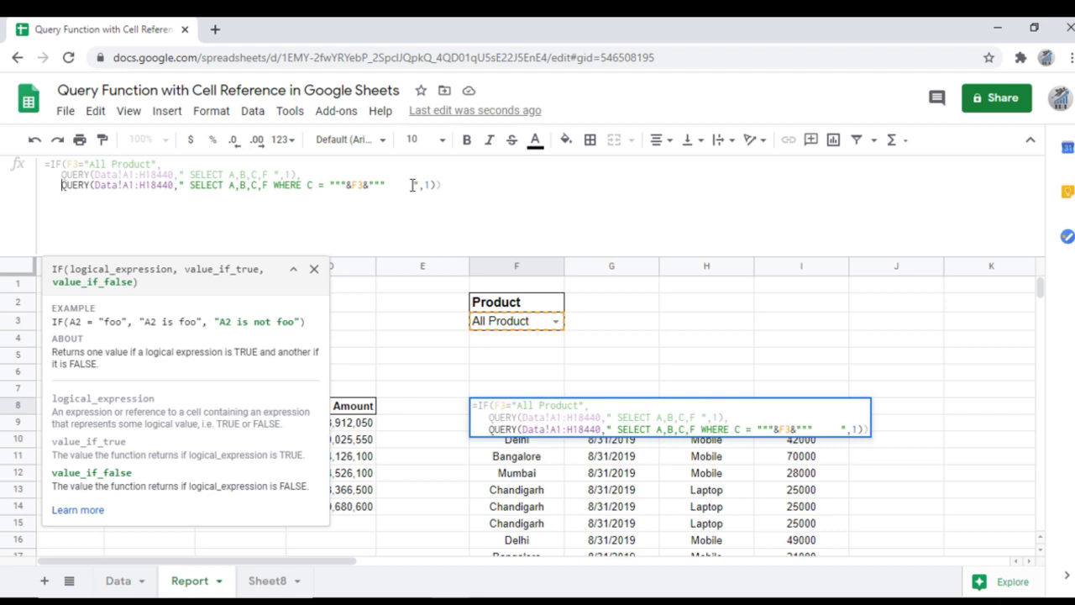
{"action": "key", "text": "Return"}
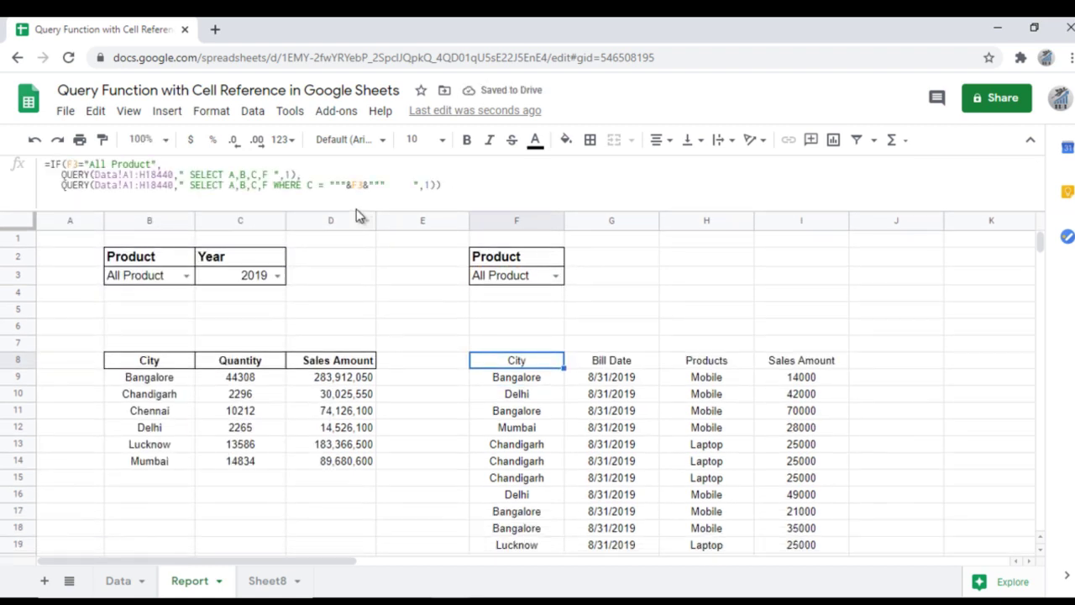
{"action": "left_click_drag", "start_coordinate": [355, 252], "coordinate": [356, 242]}
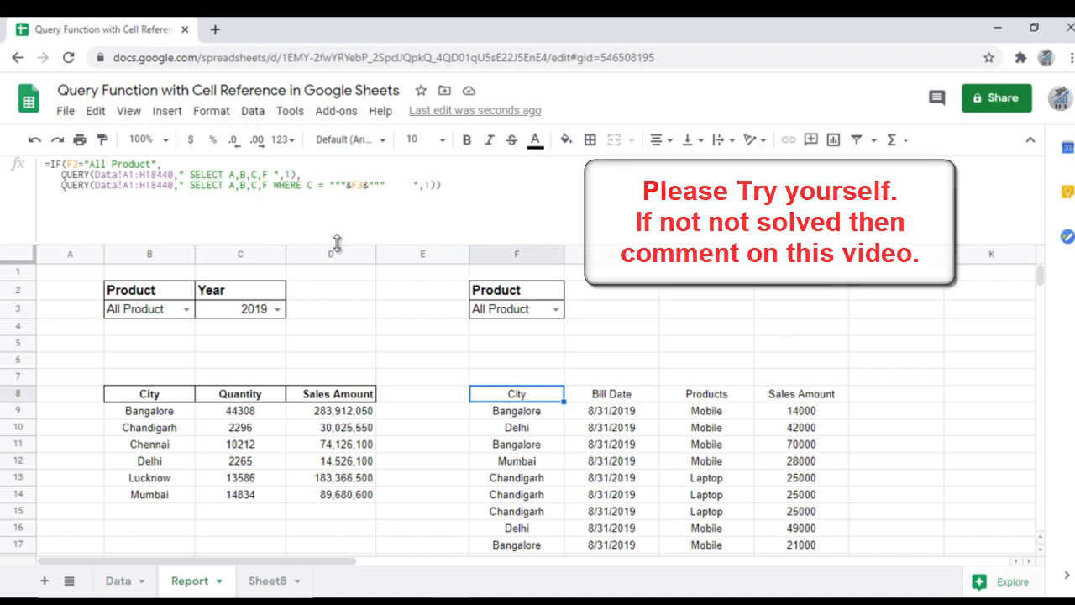
Collapse the expanded formula bar so F8's formula shows on one line
{"action": "key", "text": "Escape"}
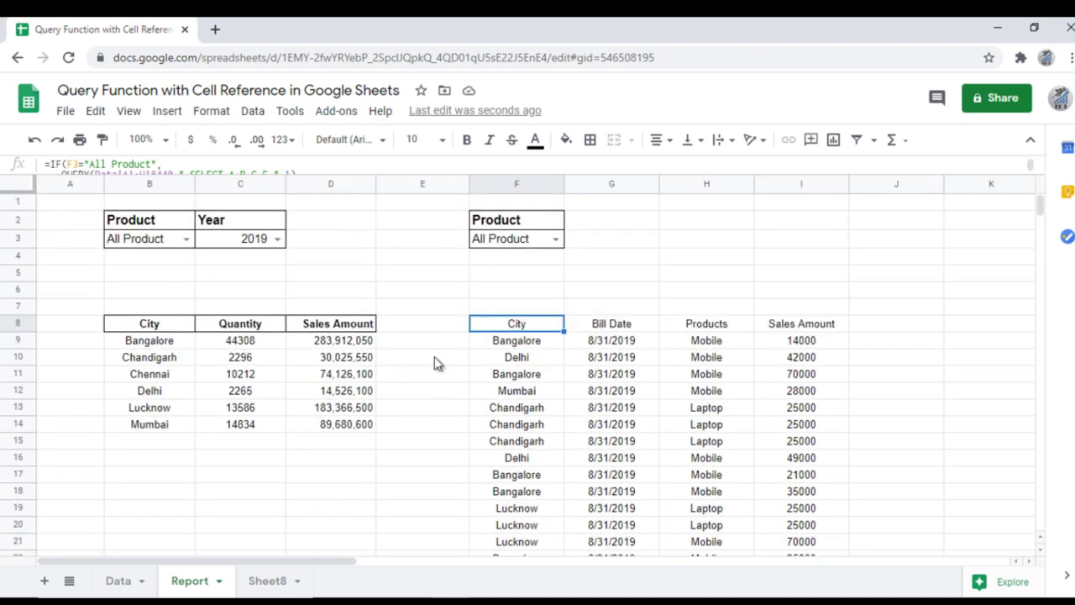